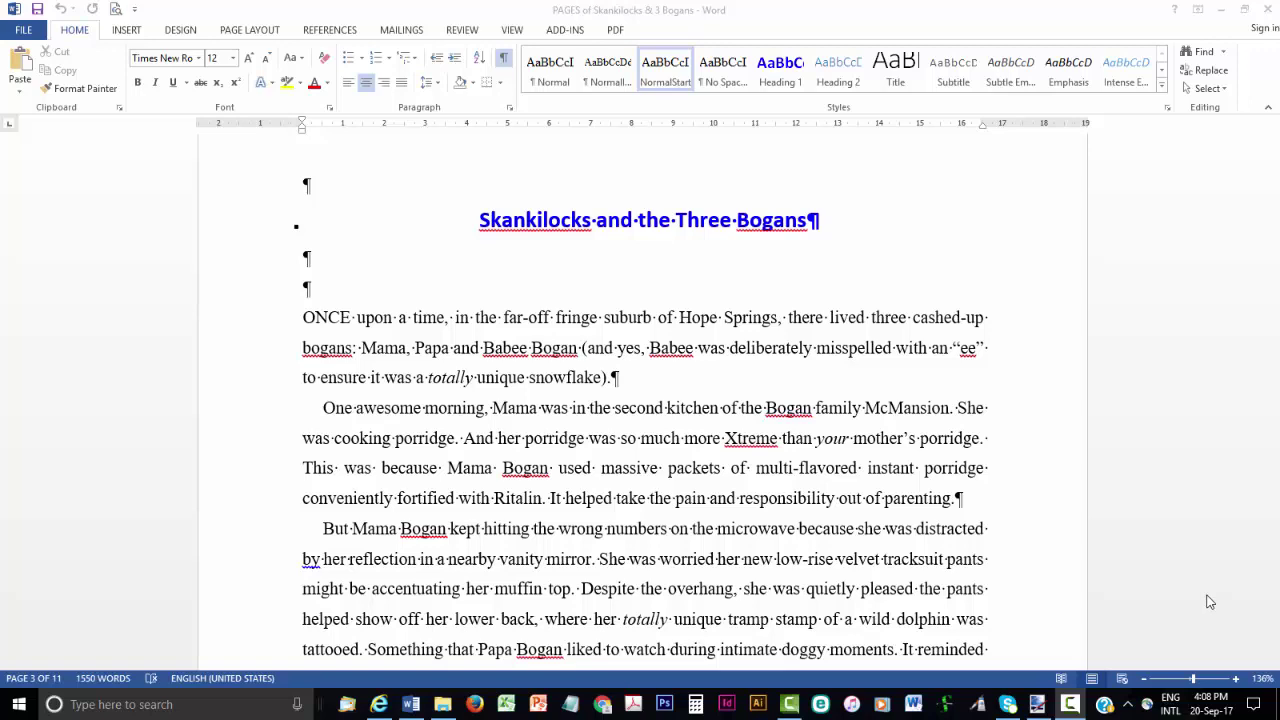
Look through the eBook manuscript, examining the story pages, the imprint page and the title page
{"action": "scroll", "coordinate": [1207, 601], "scroll_direction": "down", "scroll_amount": 5}
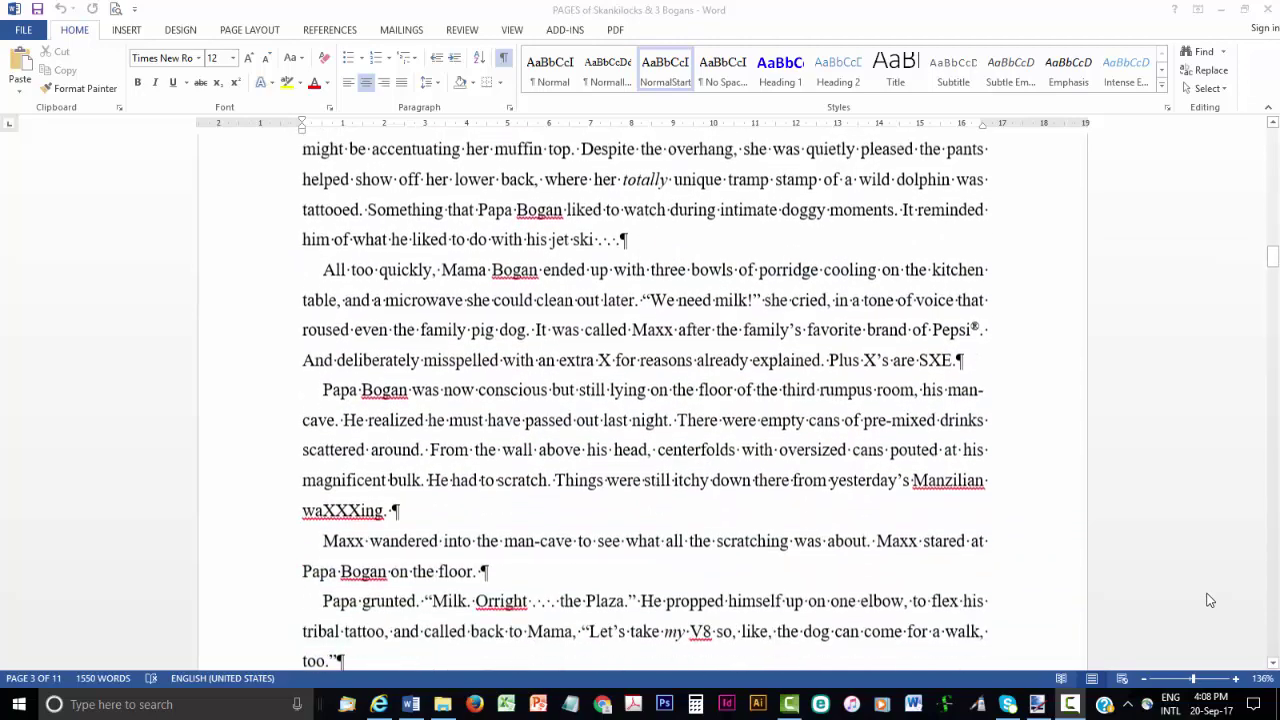
{"action": "scroll", "coordinate": [1209, 600], "scroll_direction": "down", "scroll_amount": 5}
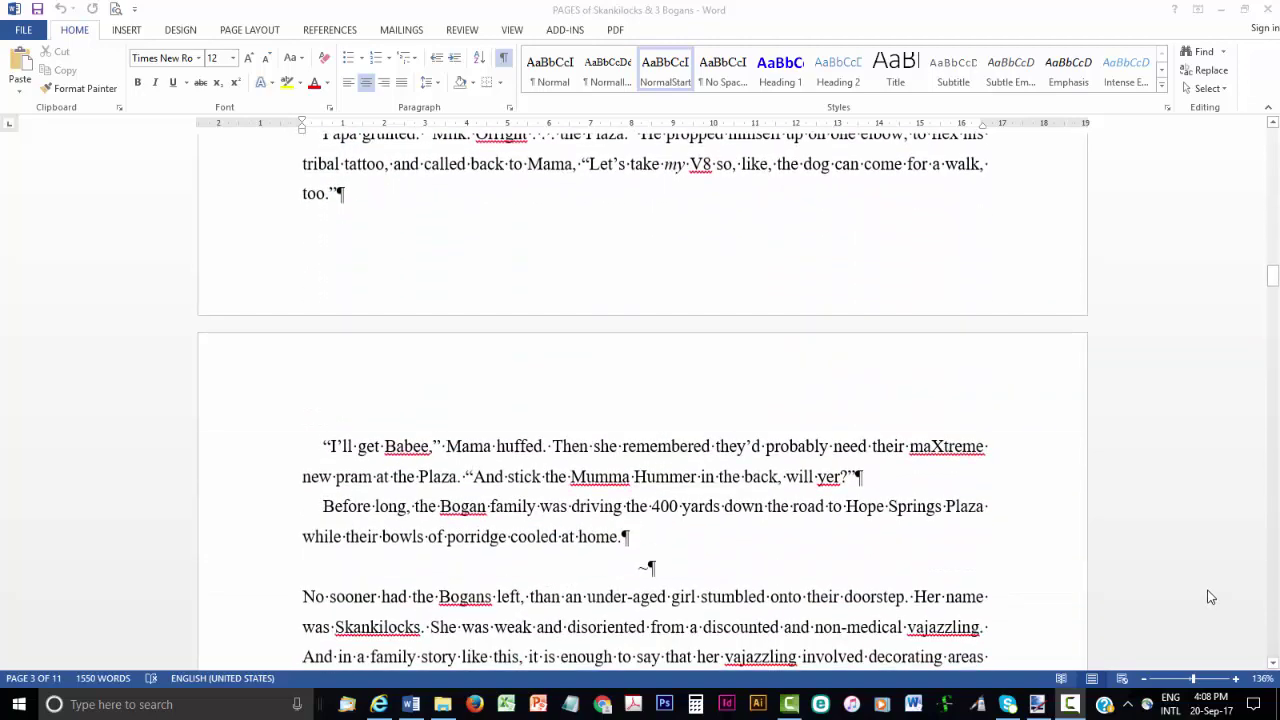
{"action": "scroll", "coordinate": [1209, 597], "scroll_direction": "down", "scroll_amount": 7}
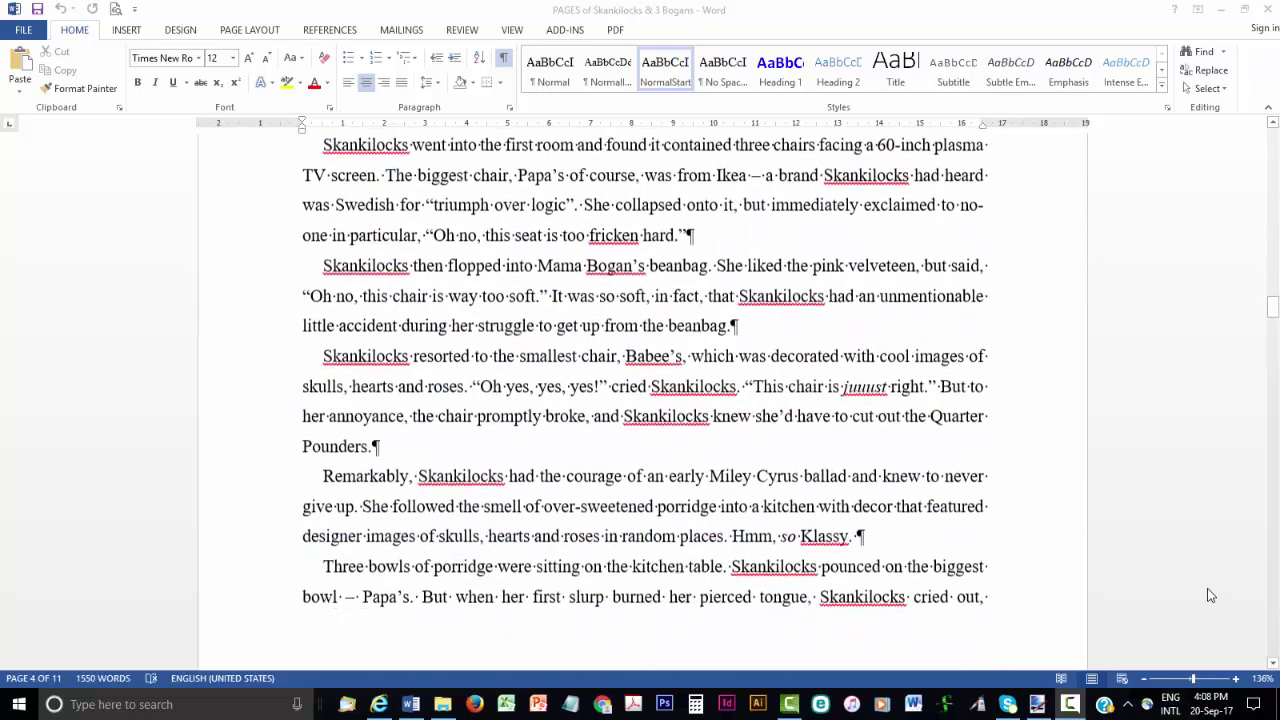
{"action": "scroll", "coordinate": [1209, 596], "scroll_direction": "down", "scroll_amount": 5}
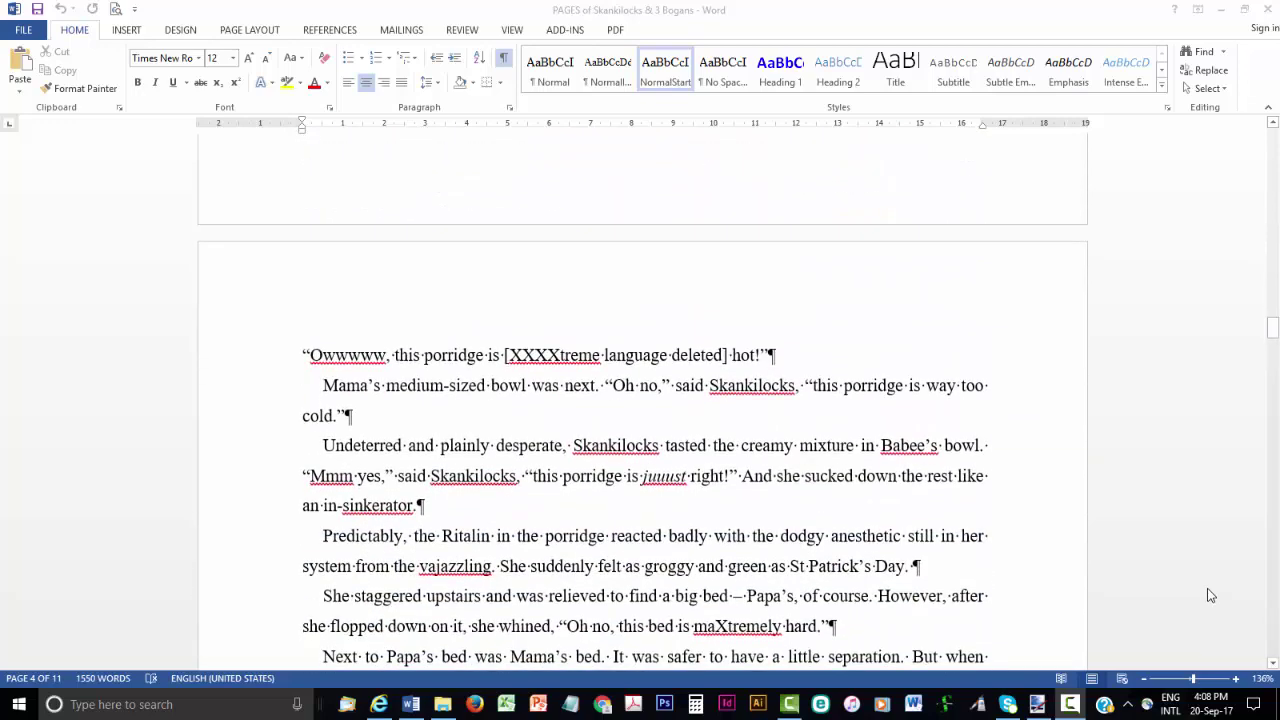
{"action": "scroll", "coordinate": [1209, 596], "scroll_direction": "up", "scroll_amount": 4}
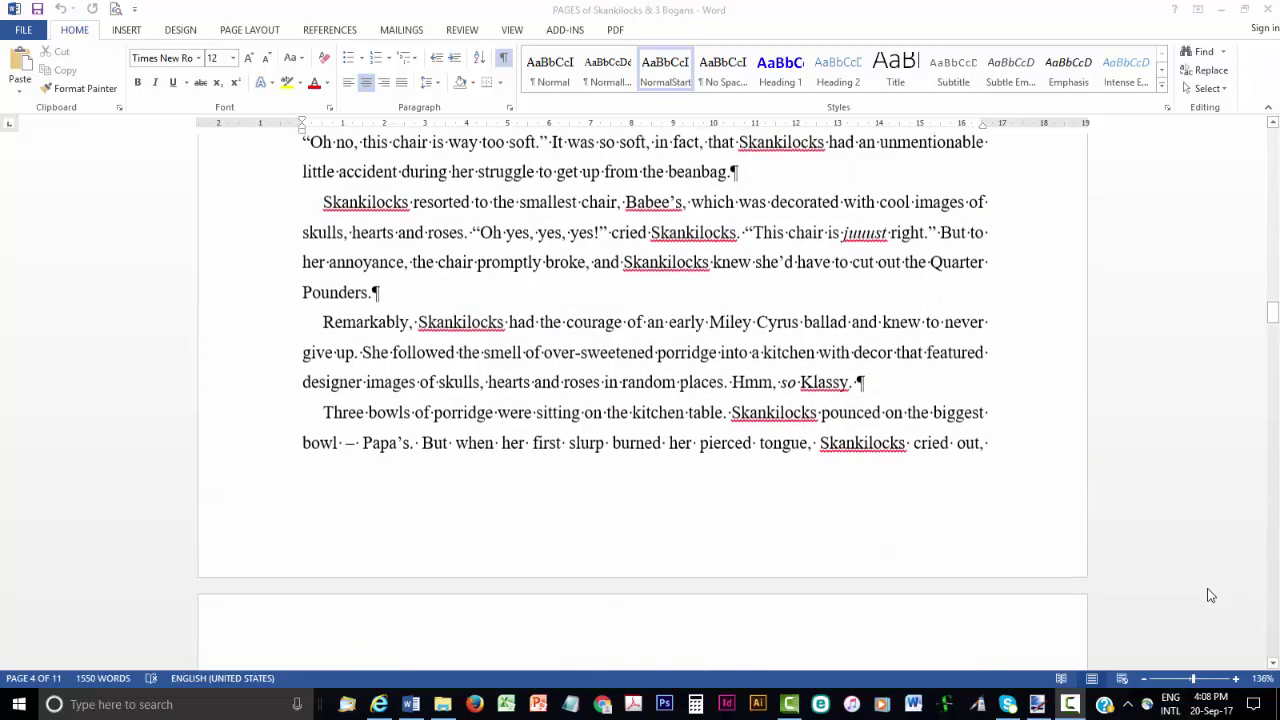
{"action": "scroll", "coordinate": [1209, 595], "scroll_direction": "up", "scroll_amount": 7}
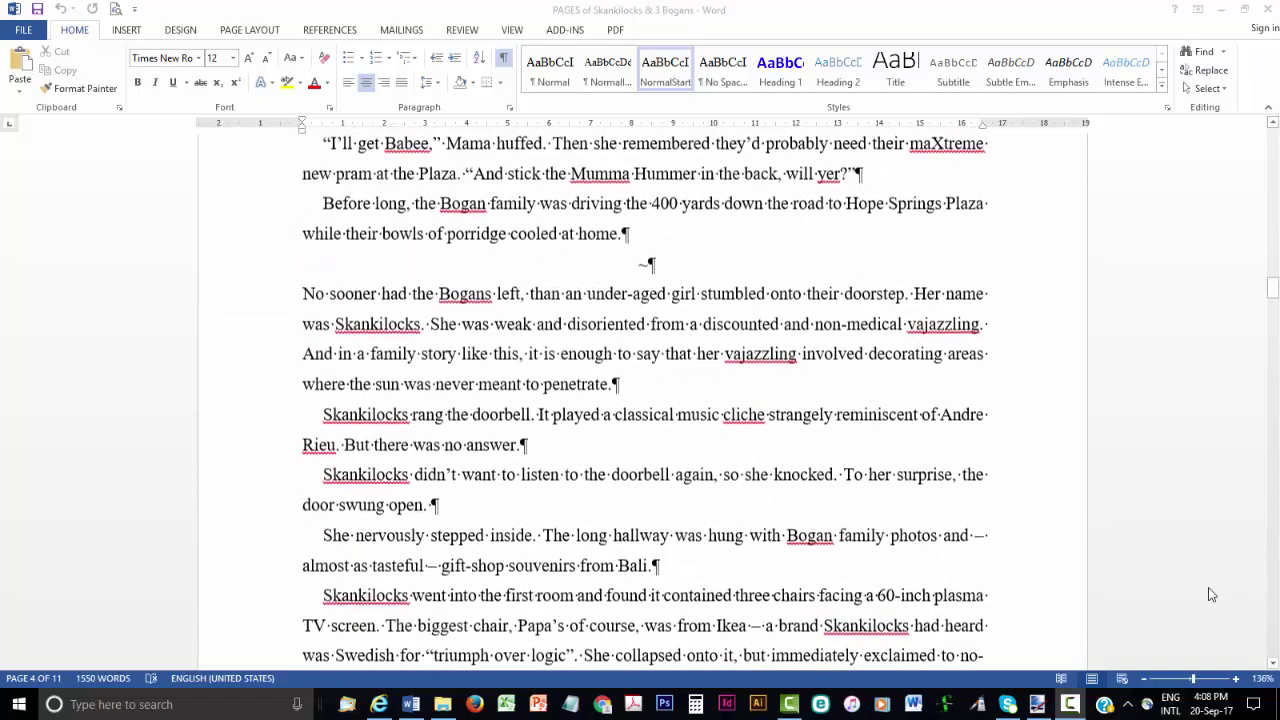
{"action": "scroll", "coordinate": [1209, 595], "scroll_direction": "up", "scroll_amount": 13}
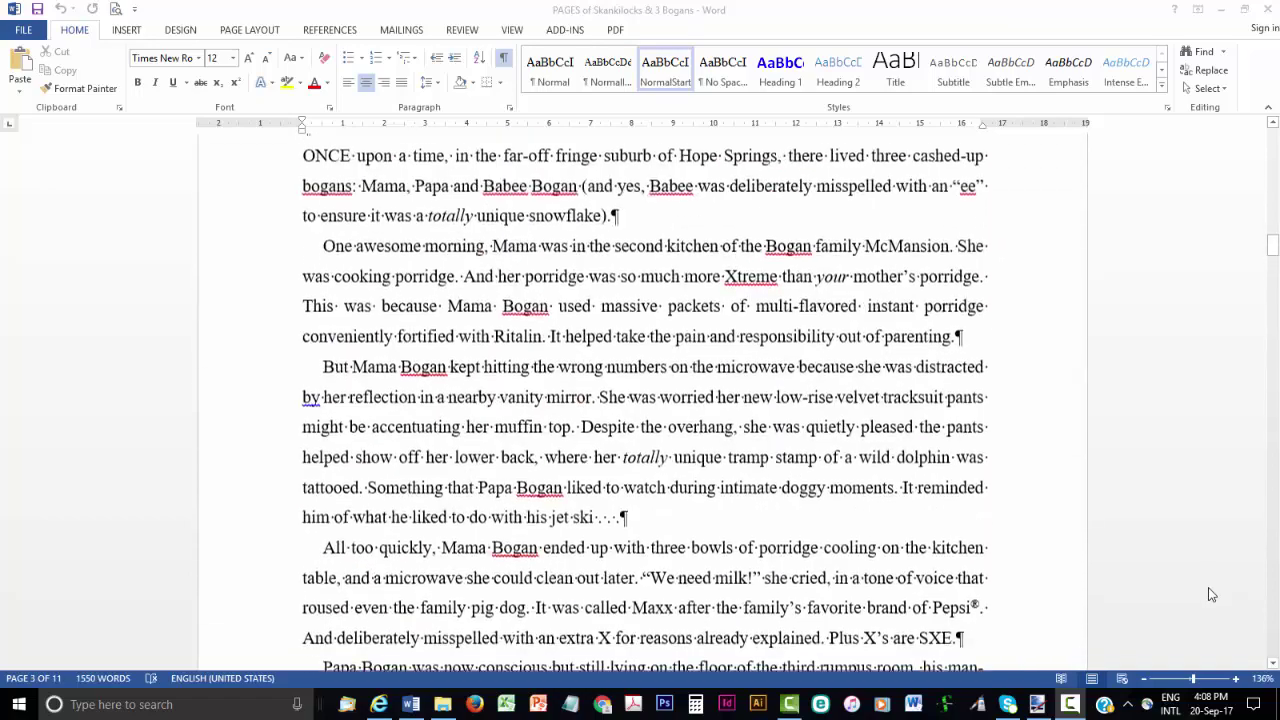
{"action": "scroll", "coordinate": [1208, 595], "scroll_direction": "up", "scroll_amount": 10}
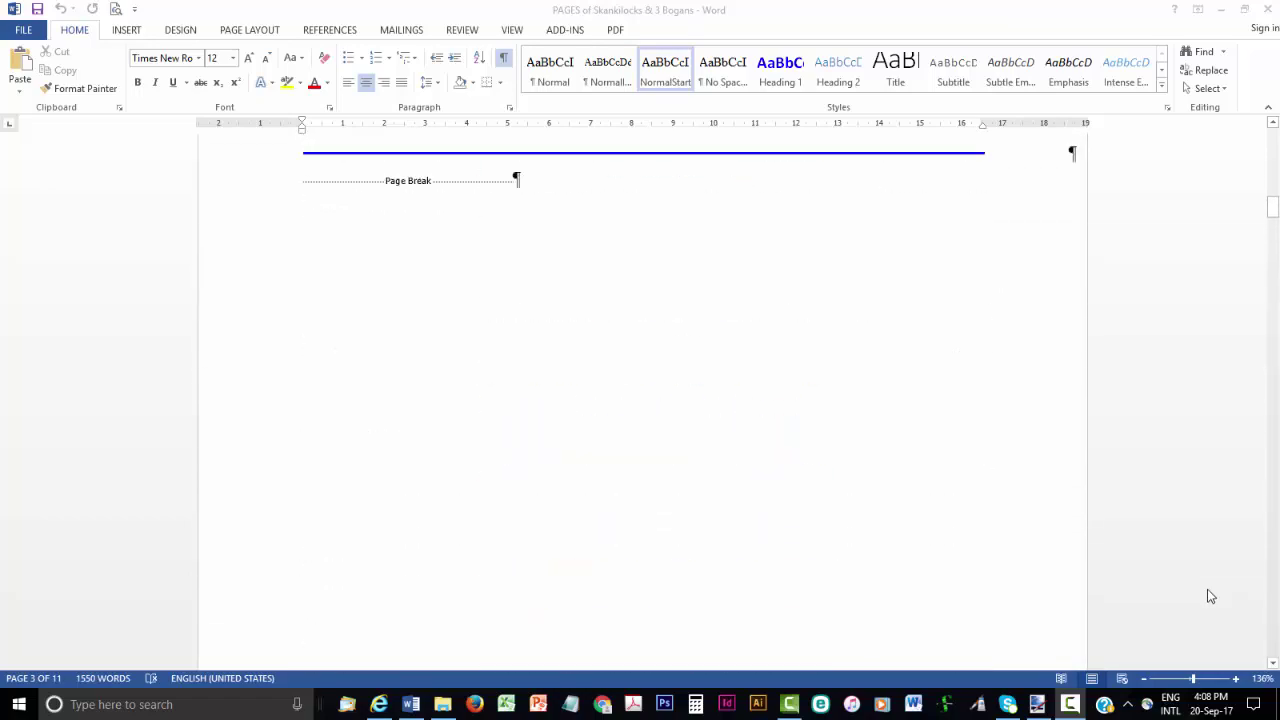
{"action": "scroll", "coordinate": [1208, 596], "scroll_direction": "up", "scroll_amount": 5}
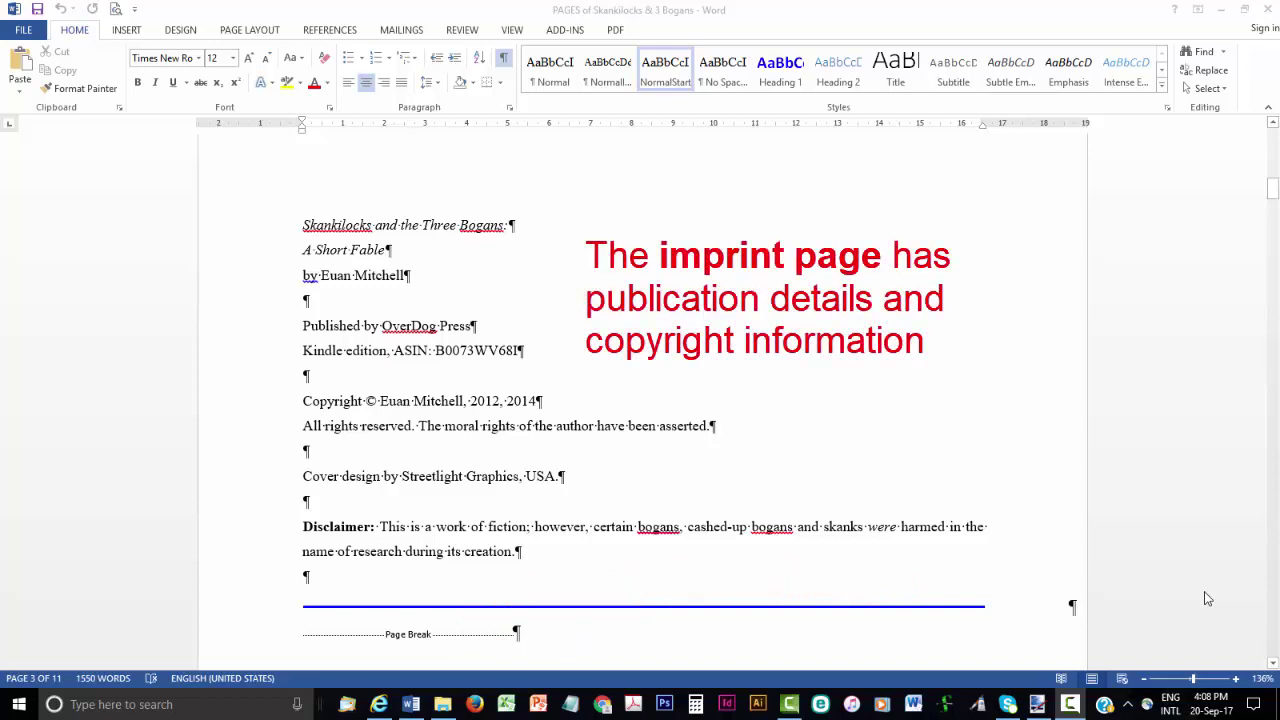
{"action": "scroll", "coordinate": [1205, 588], "scroll_direction": "up", "scroll_amount": 10}
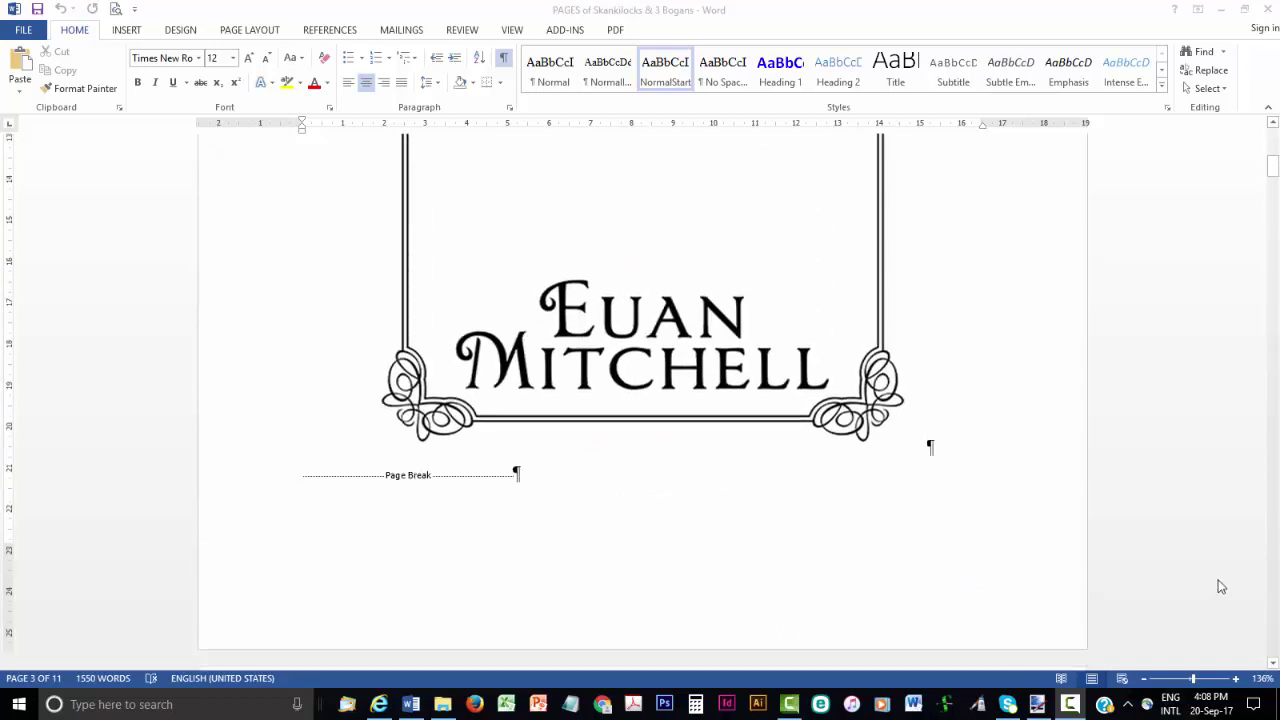
{"action": "scroll", "coordinate": [1220, 587], "scroll_direction": "up", "scroll_amount": 8}
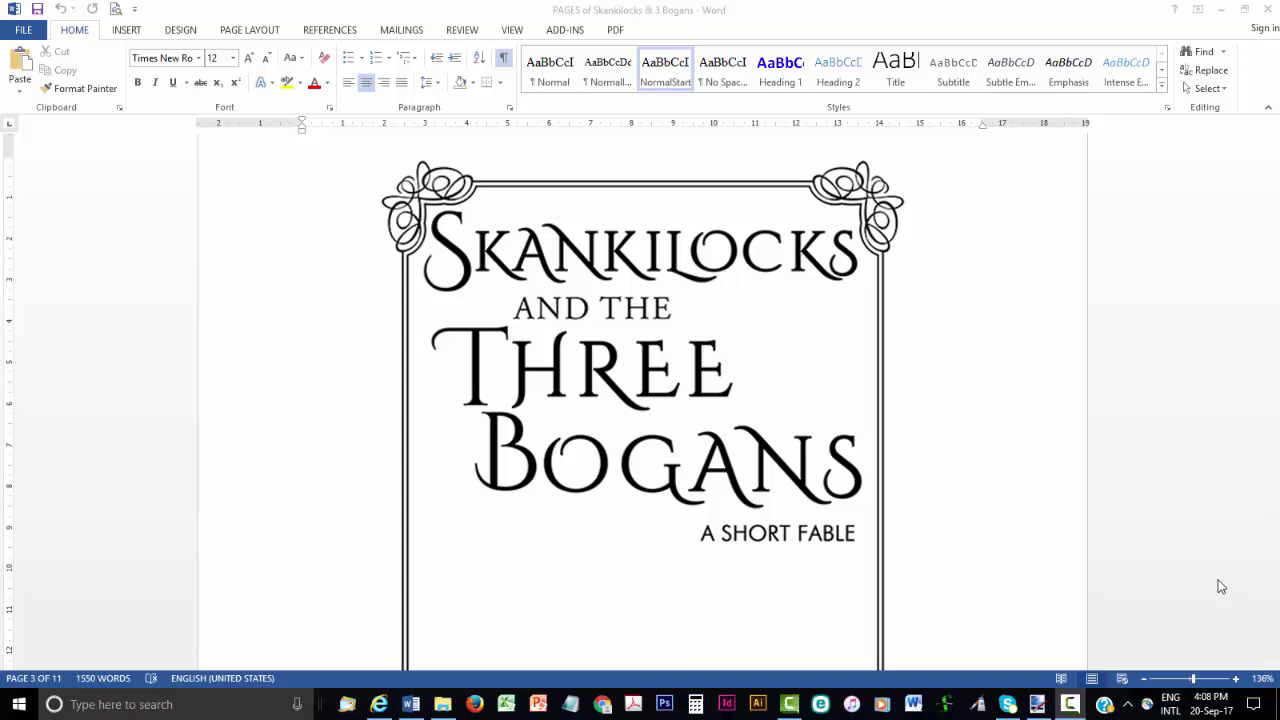
{"action": "scroll", "coordinate": [1220, 587], "scroll_direction": "down", "scroll_amount": 15}
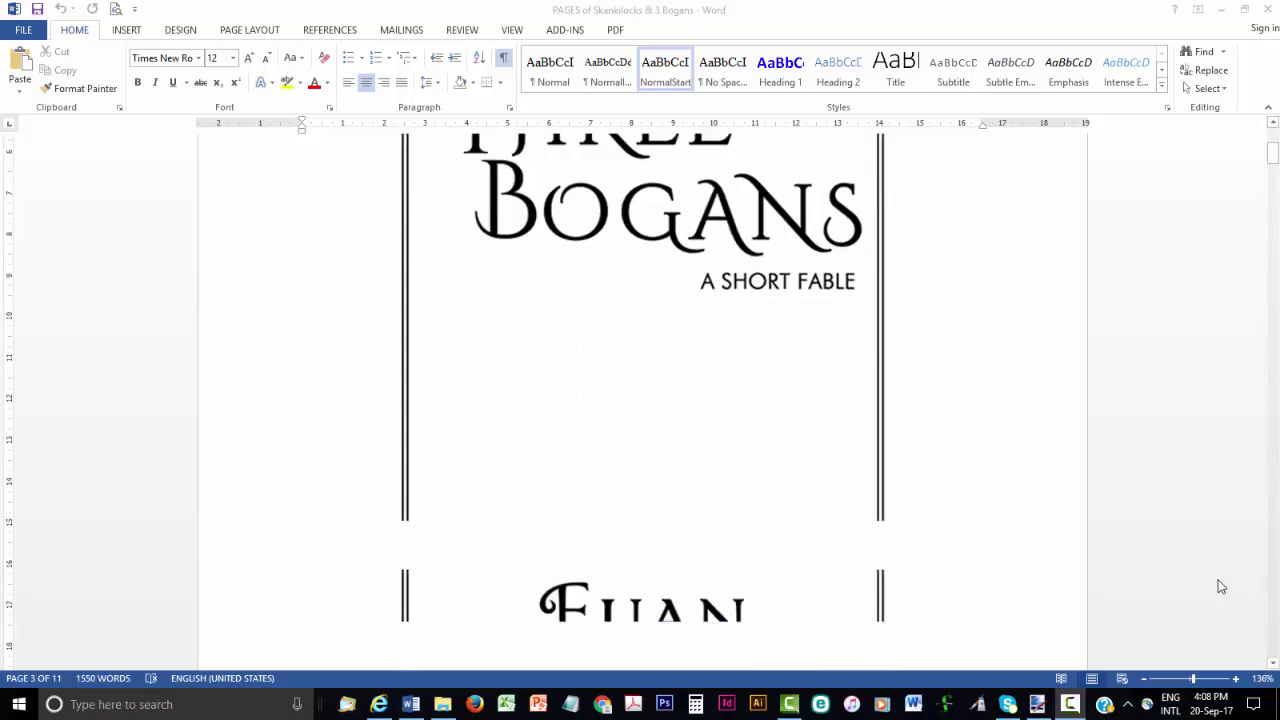
{"action": "scroll", "coordinate": [1220, 587], "scroll_direction": "down", "scroll_amount": 15}
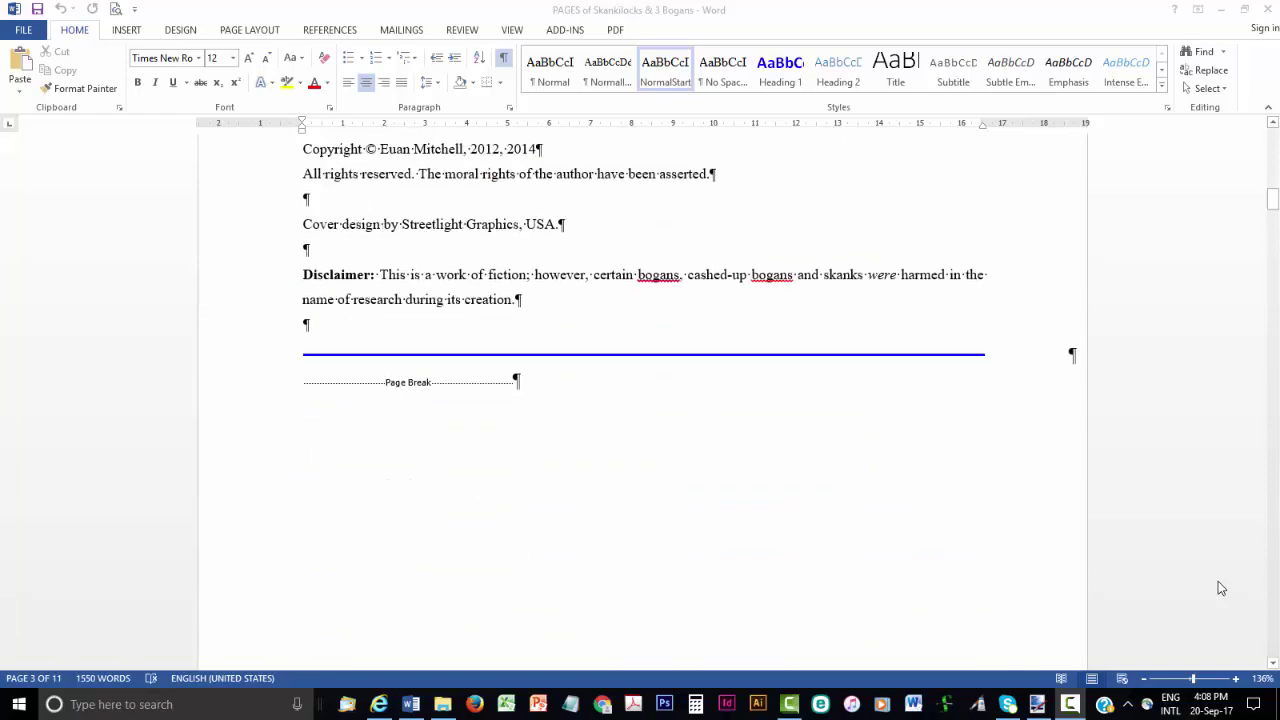
{"action": "scroll", "coordinate": [1220, 590], "scroll_direction": "down", "scroll_amount": 6}
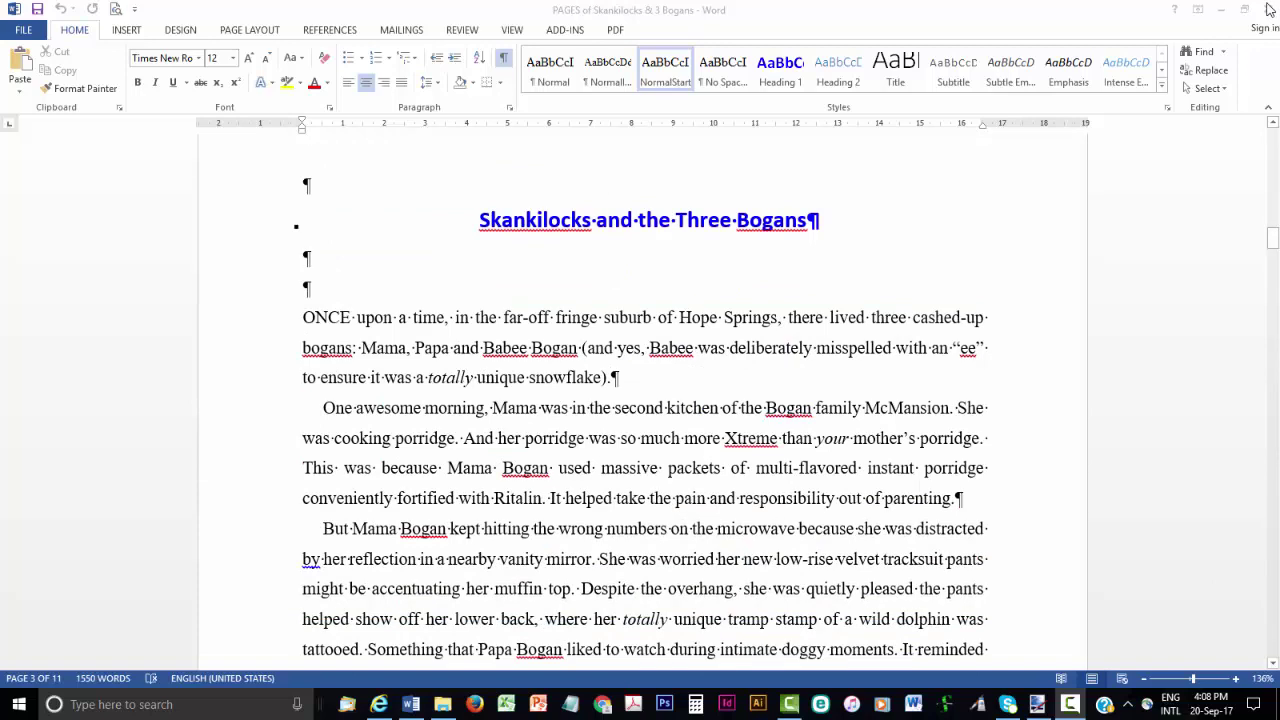
Close the manuscript document and the cover image of Skankilocks & 3 Bogans
{"action": "left_click", "coordinate": [1269, 9]}
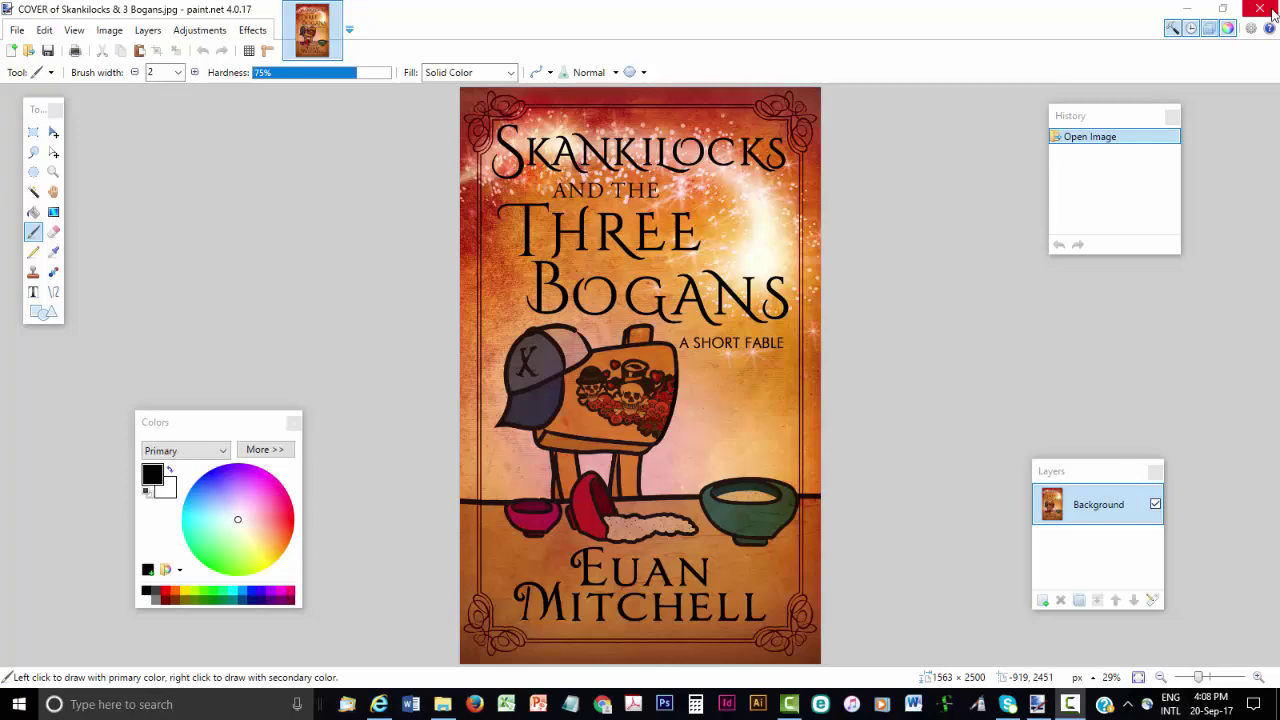
{"action": "left_click", "coordinate": [1271, 10]}
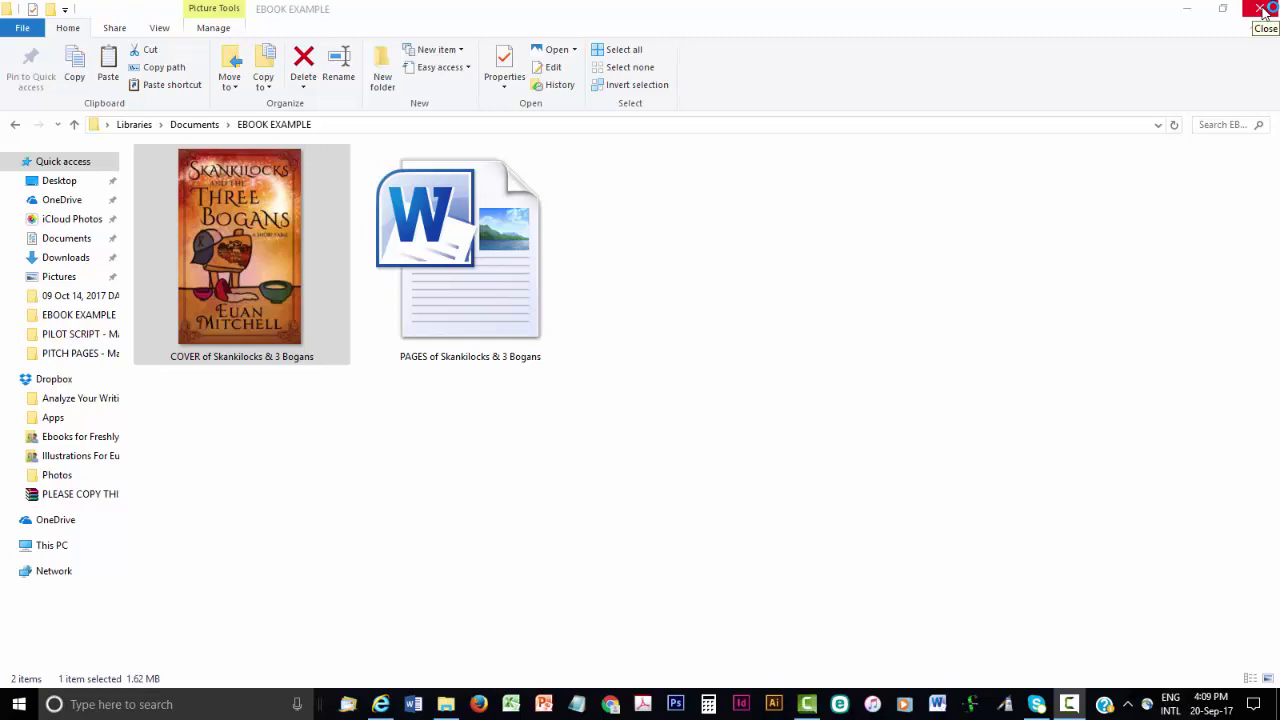
Switch to Internet Explorer, search Google for "kdp" and open the Amazon Kindle Direct Publishing site
{"action": "left_click", "coordinate": [380, 705]}
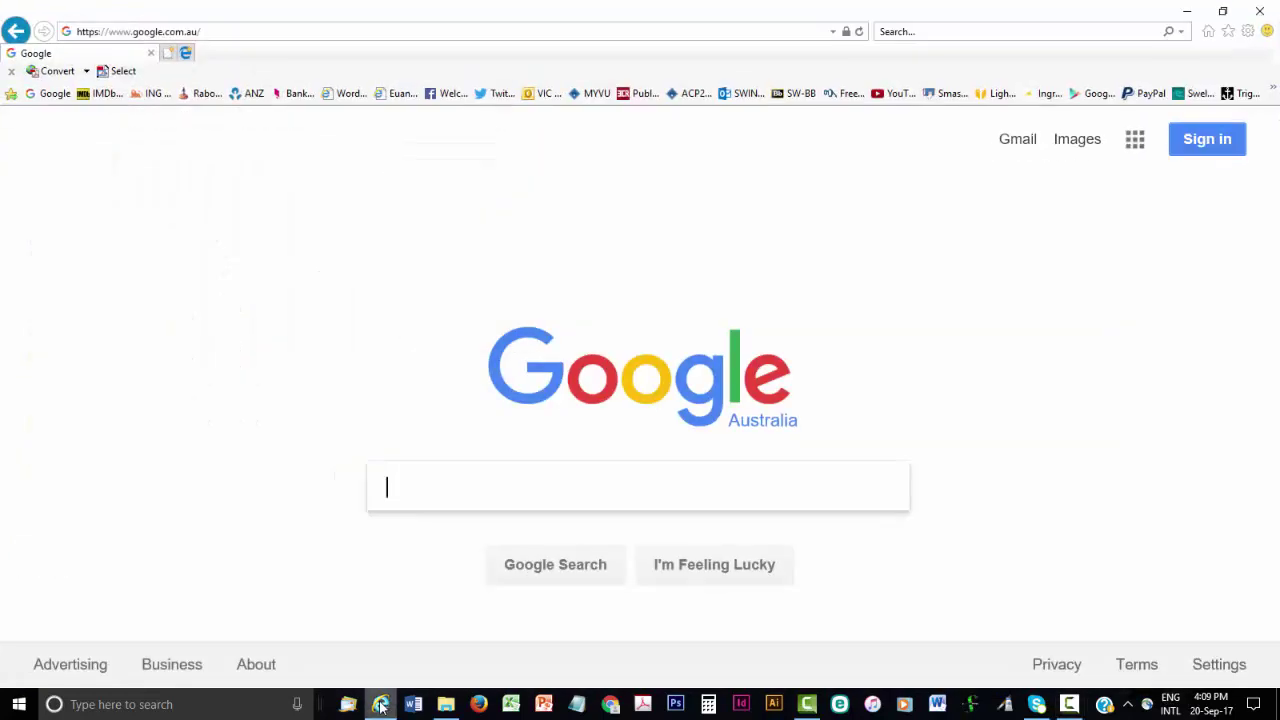
{"action": "type", "text": "kdp"}
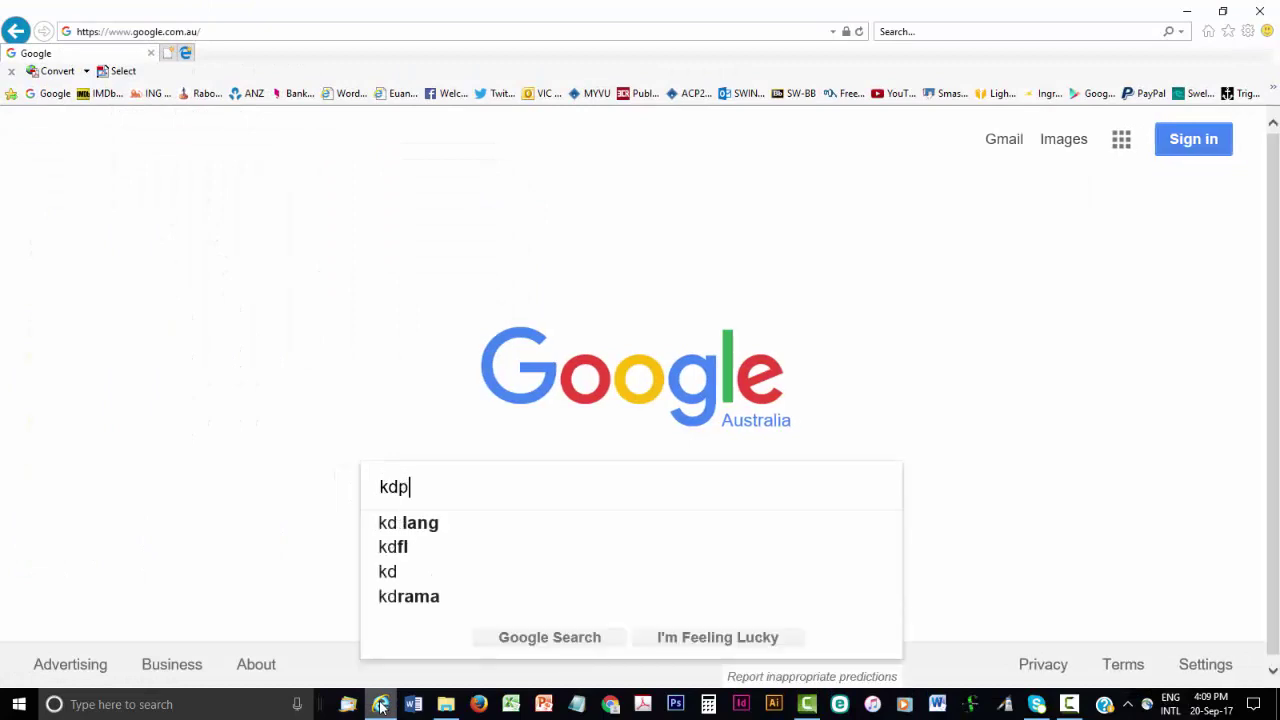
{"action": "key", "text": "Return"}
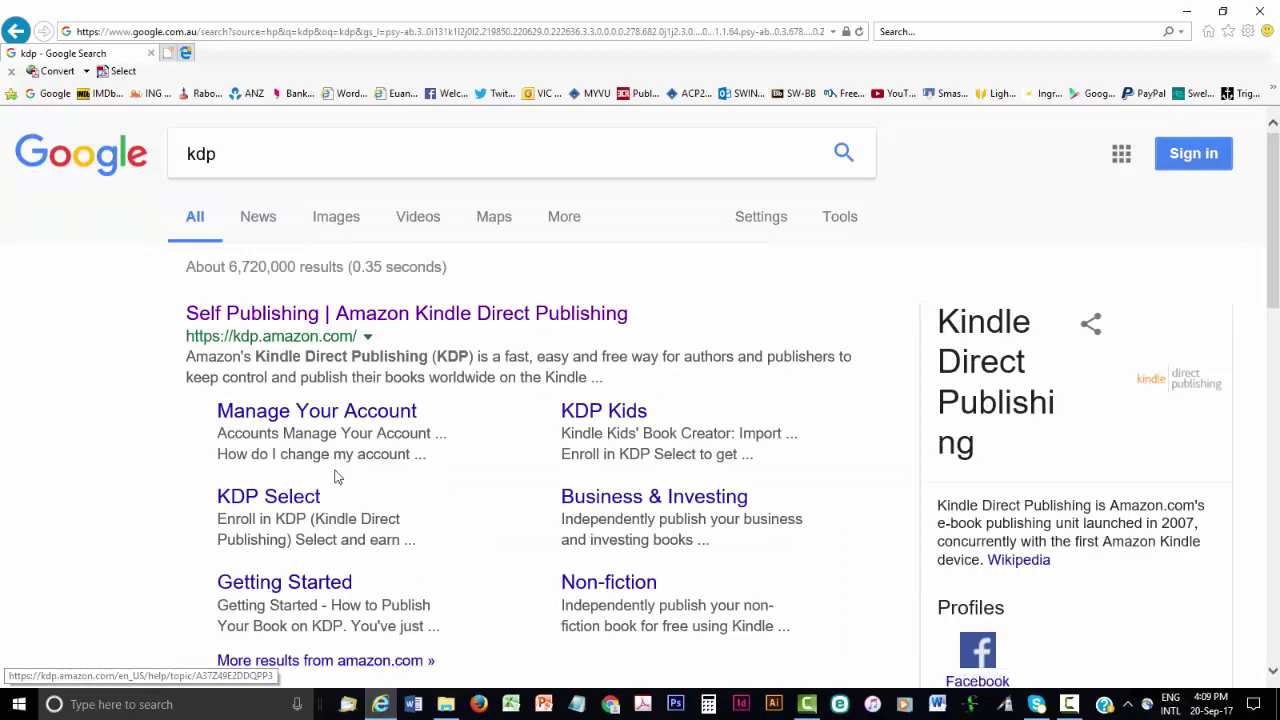
{"action": "left_click", "coordinate": [438, 315]}
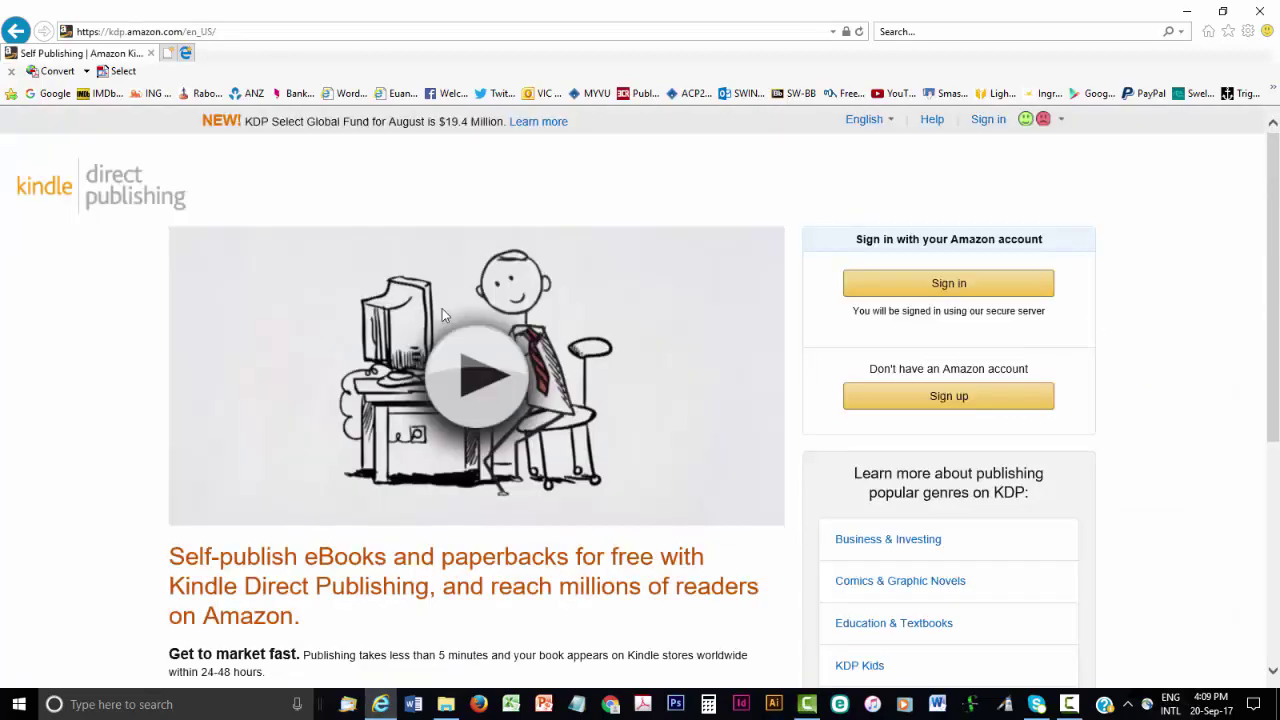
Sign in to Kindle Direct Publishing and continue the setup of the Kindle eBook Skankilocks and the Three Bogans
{"action": "left_click", "coordinate": [921, 284]}
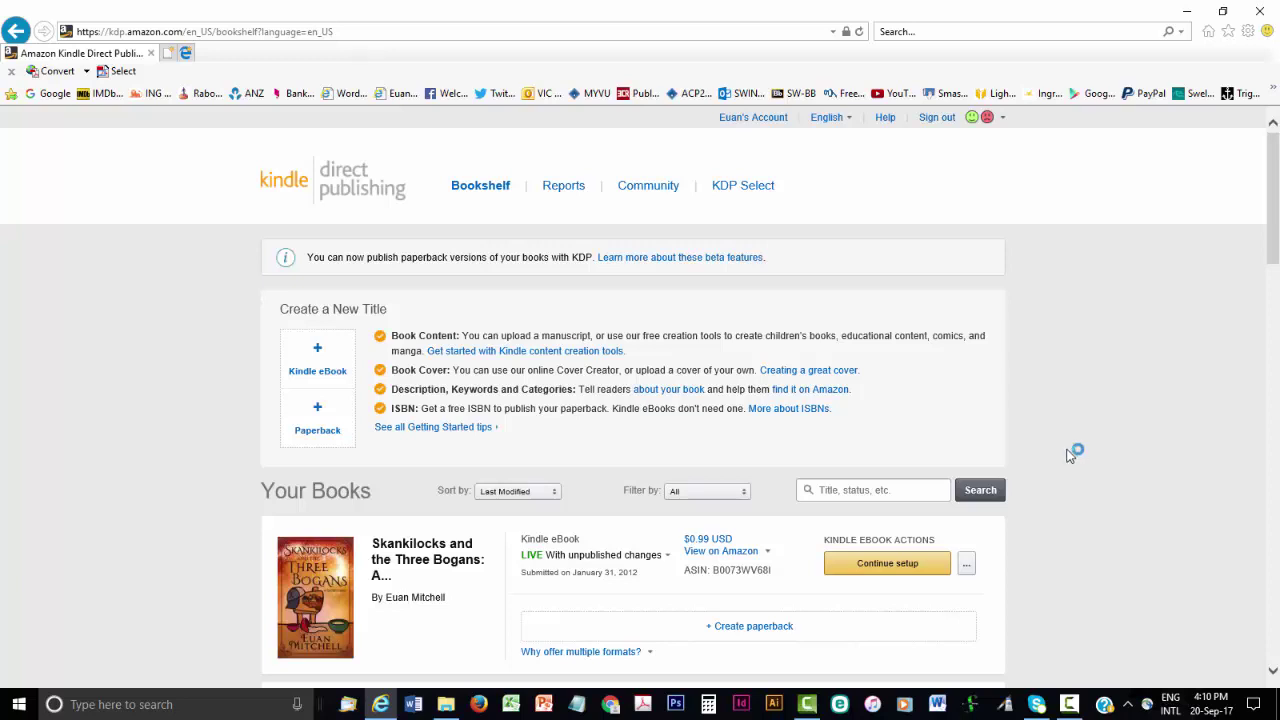
{"action": "left_click", "coordinate": [887, 564]}
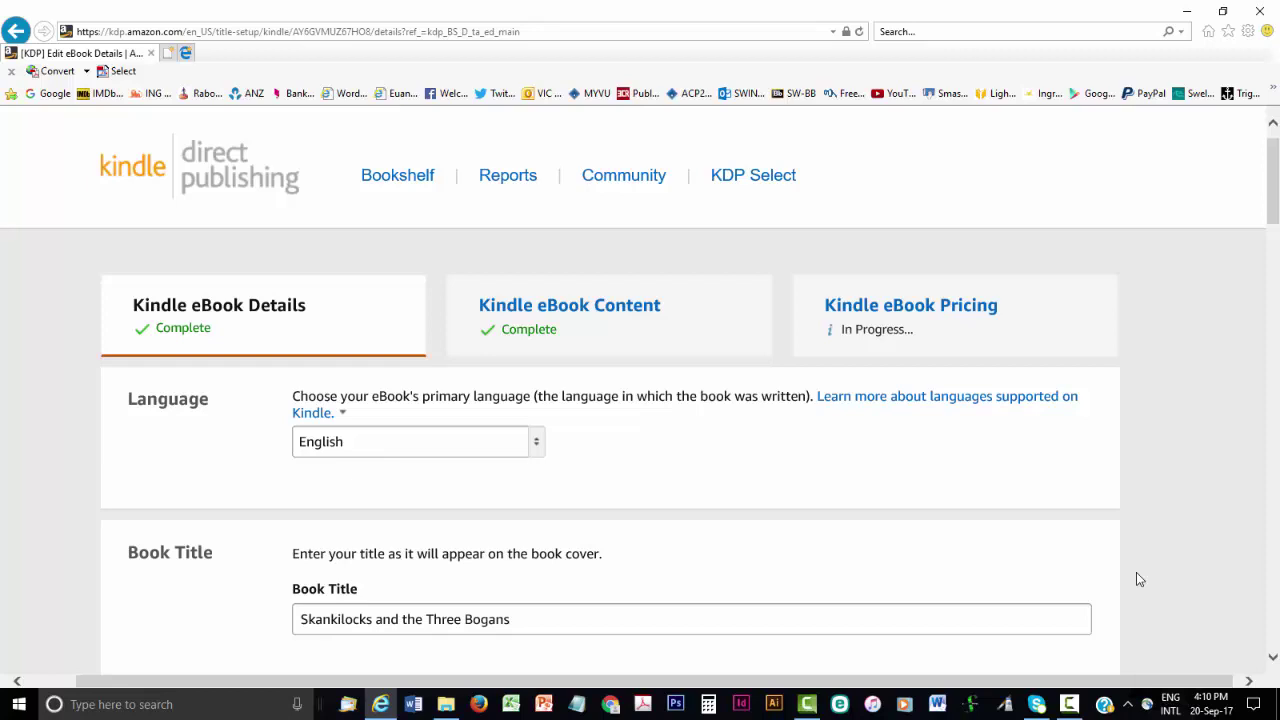
Review the eBook details, from title, author and full description to publishing rights, keywords, categories, age range and pre-order
{"action": "scroll", "coordinate": [1137, 578], "scroll_direction": "down", "scroll_amount": 2}
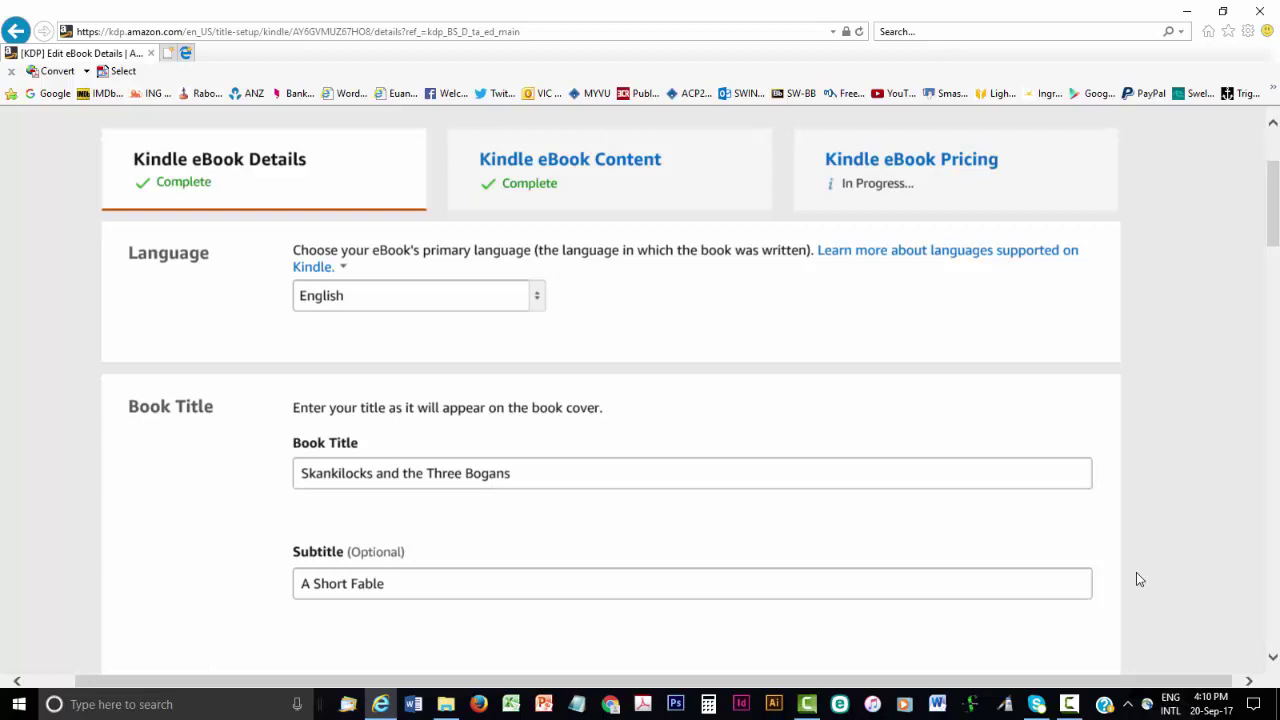
{"action": "scroll", "coordinate": [1137, 578], "scroll_direction": "down", "scroll_amount": 6}
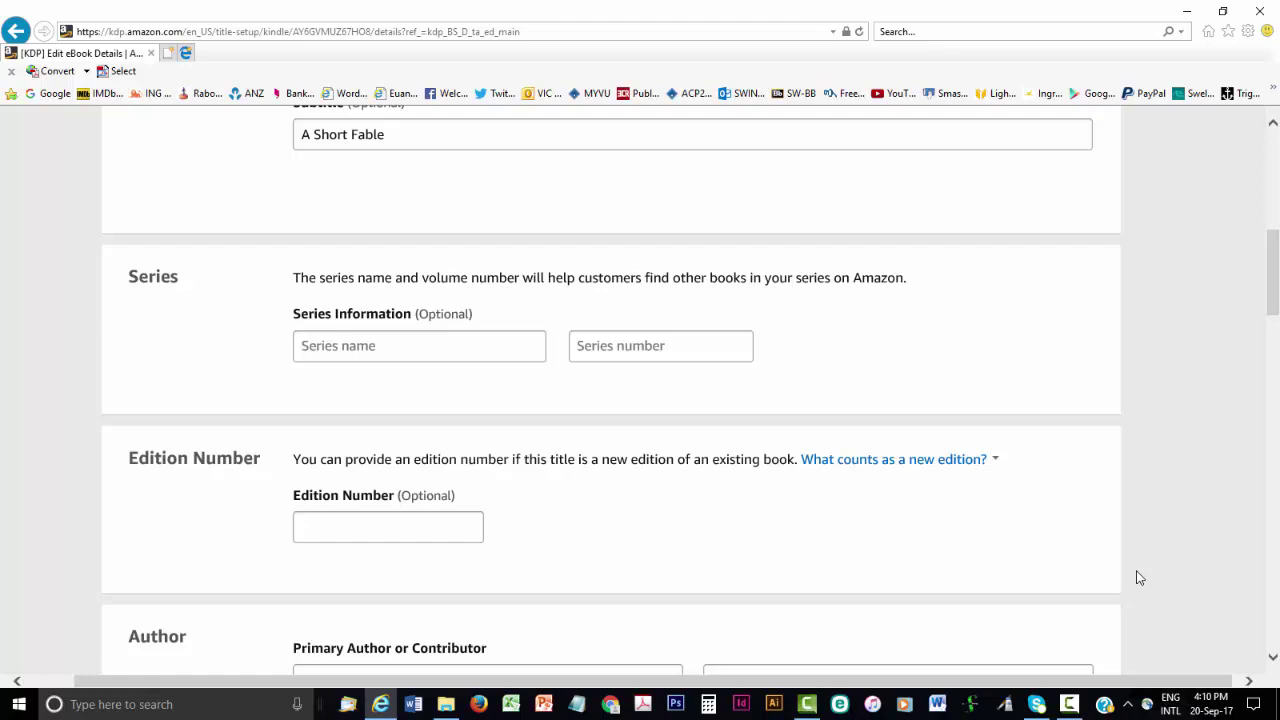
{"action": "scroll", "coordinate": [1138, 577], "scroll_direction": "down", "scroll_amount": 5}
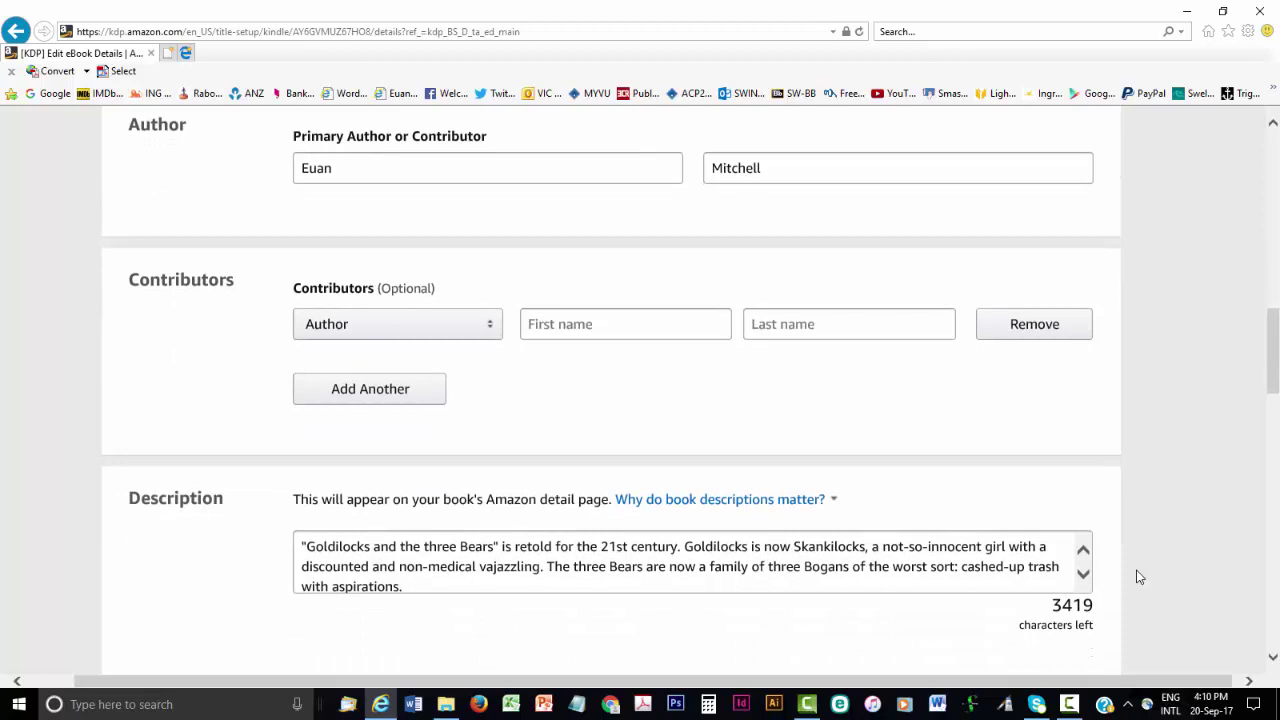
{"action": "left_click", "coordinate": [1085, 572]}
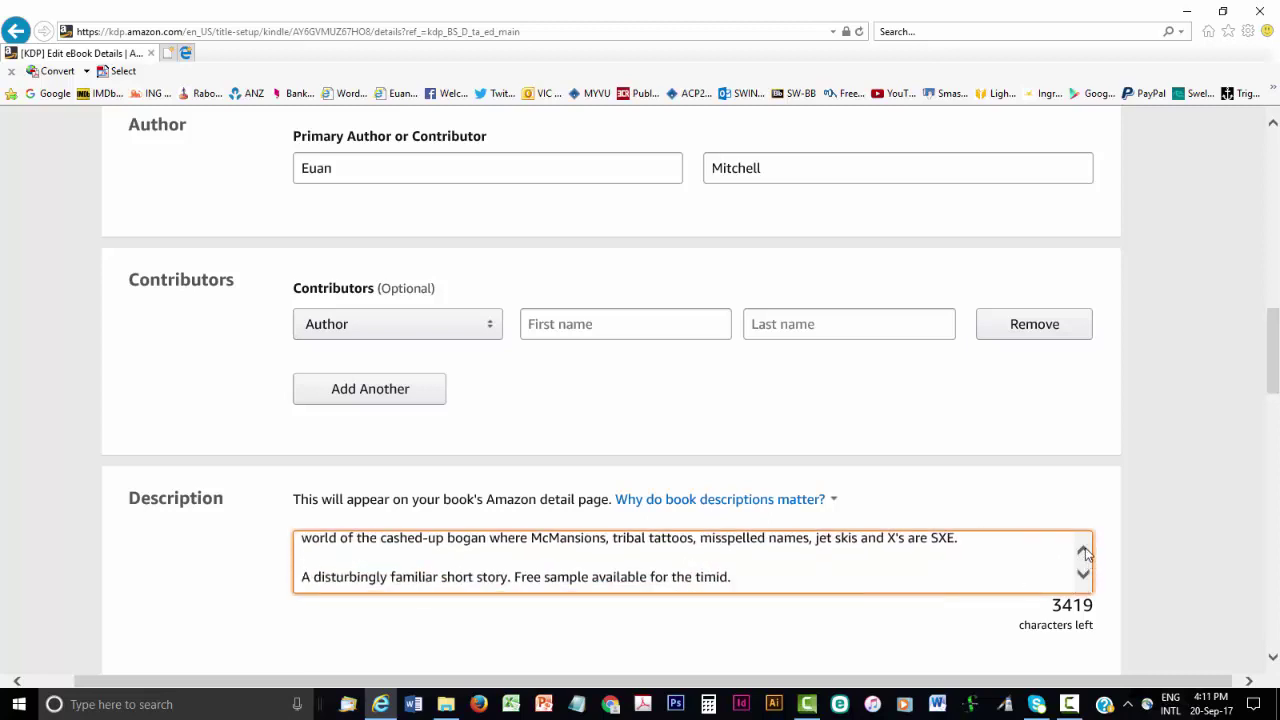
{"action": "left_click", "coordinate": [1084, 550]}
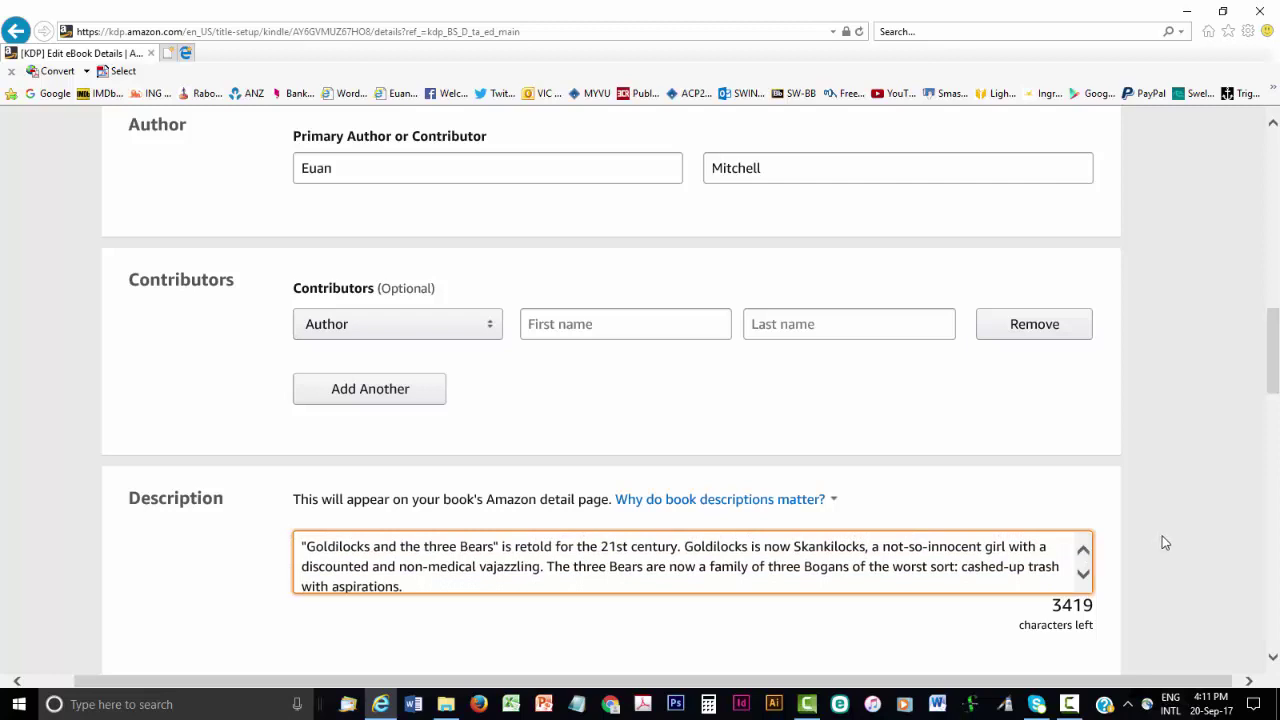
{"action": "scroll", "coordinate": [1164, 542], "scroll_direction": "down", "scroll_amount": 5}
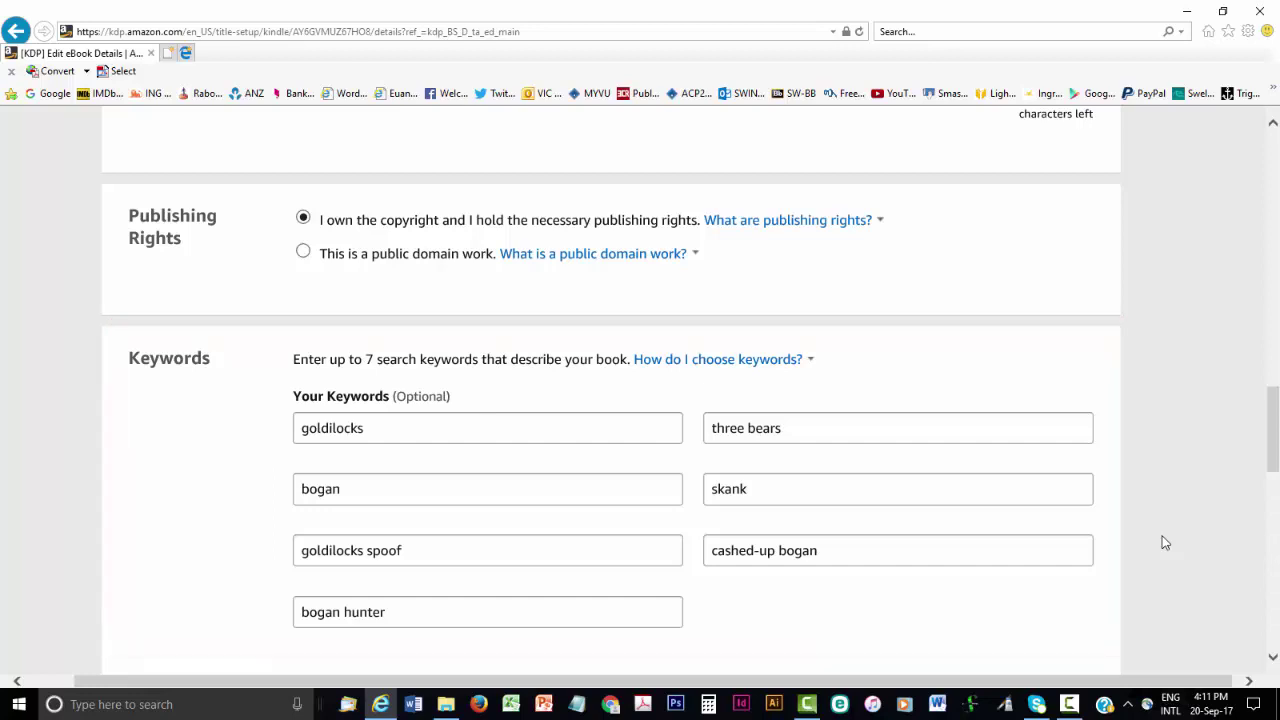
{"action": "scroll", "coordinate": [1163, 543], "scroll_direction": "down", "scroll_amount": 2}
{"action": "scroll", "coordinate": [1163, 543], "scroll_direction": "down", "scroll_amount": 4}
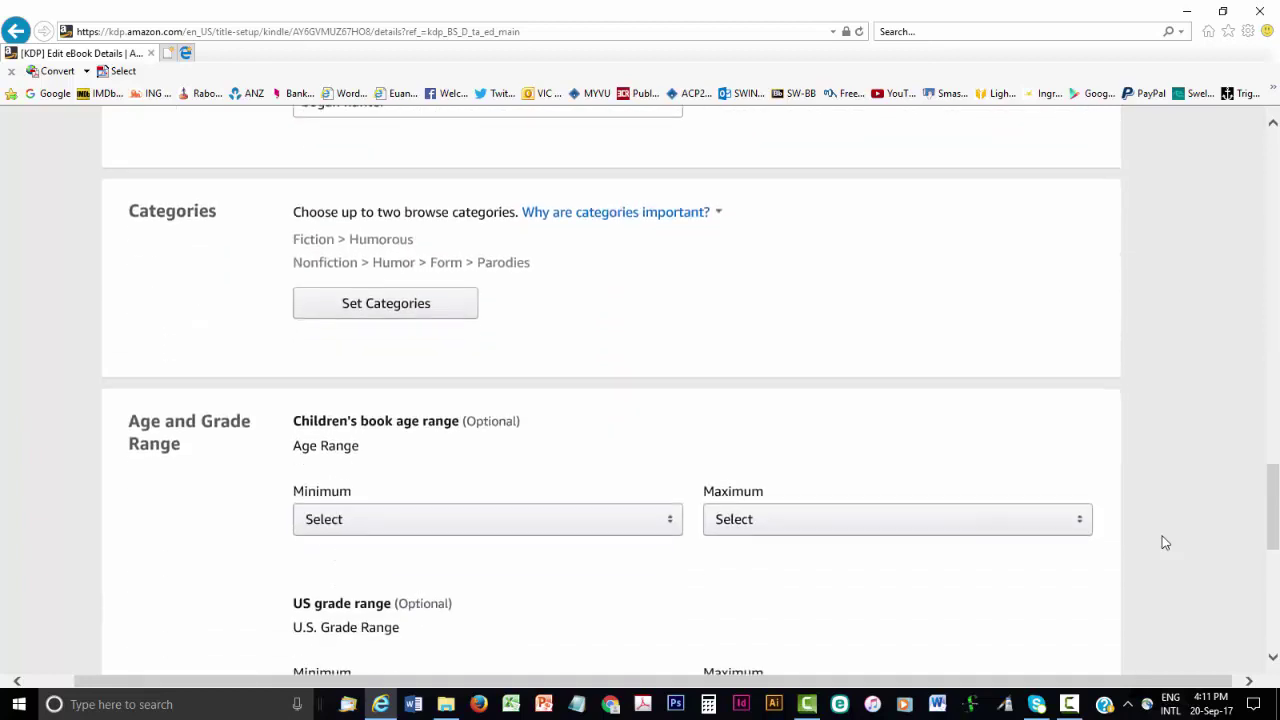
{"action": "scroll", "coordinate": [1163, 543], "scroll_direction": "down", "scroll_amount": 1}
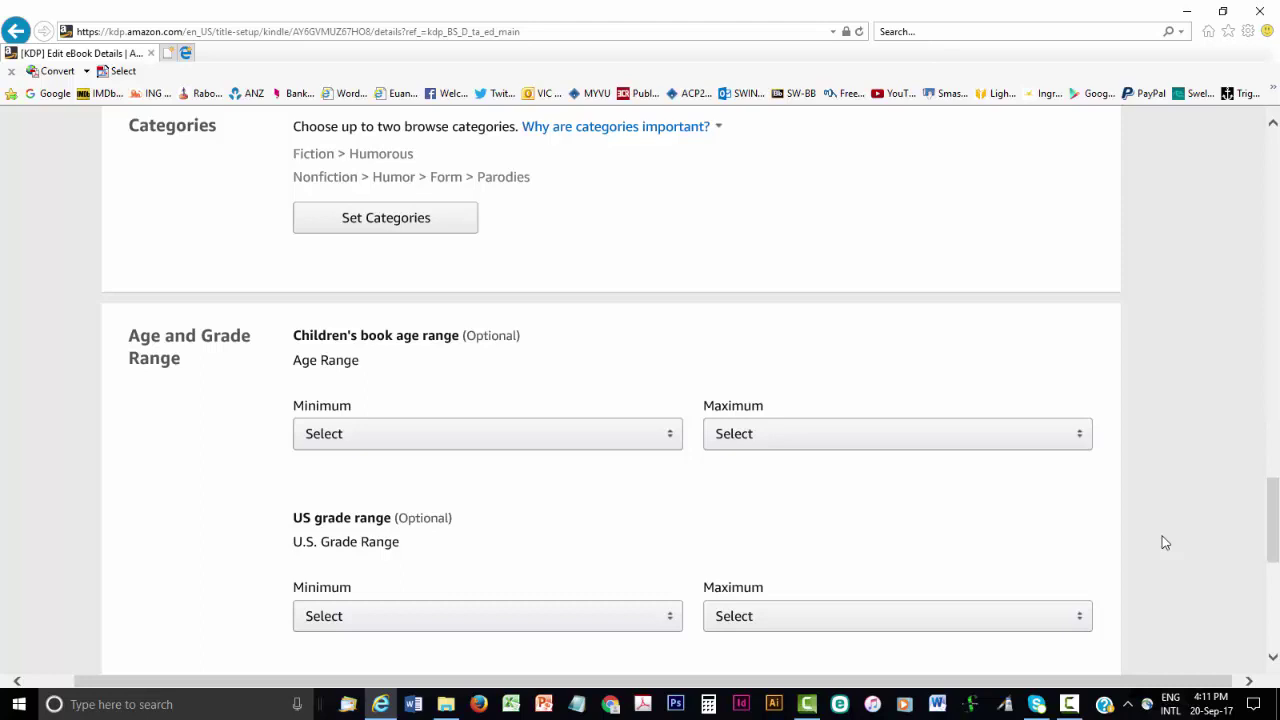
{"action": "scroll", "coordinate": [1165, 542], "scroll_direction": "down", "scroll_amount": 3}
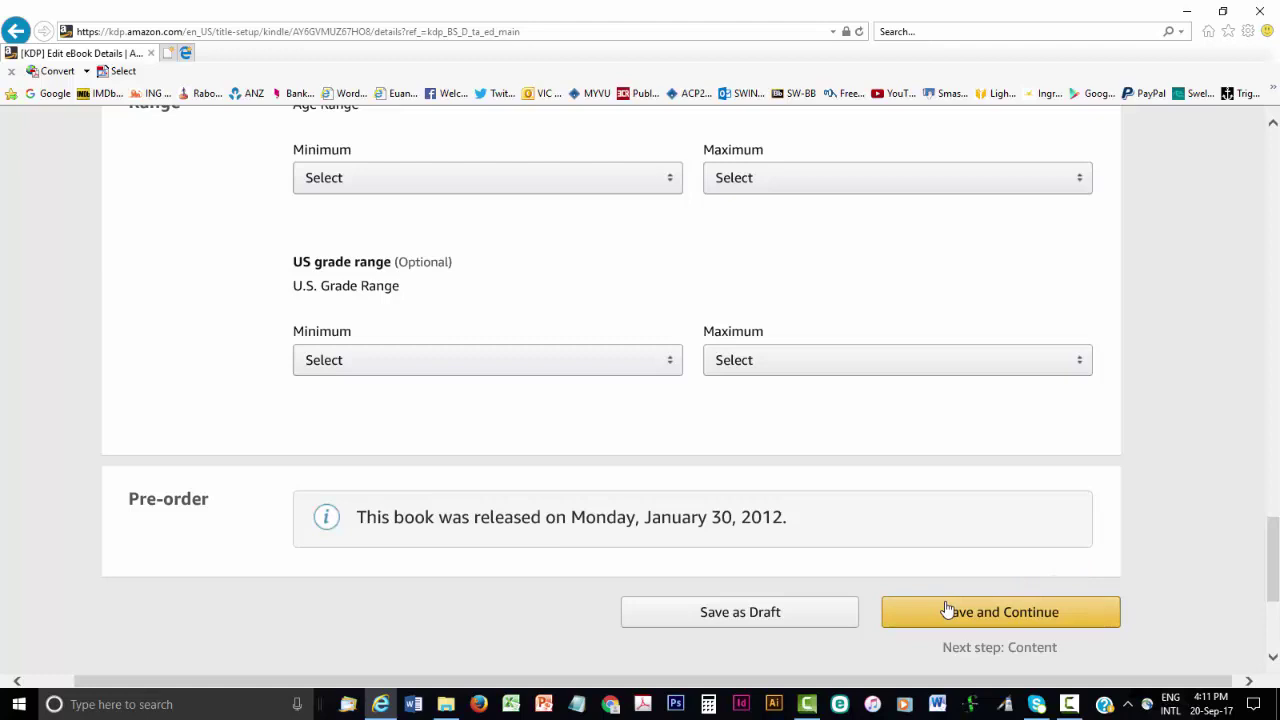
Save the eBook details, continue to the content setup, and review its DRM, manuscript and cover sections
{"action": "left_click", "coordinate": [985, 618]}
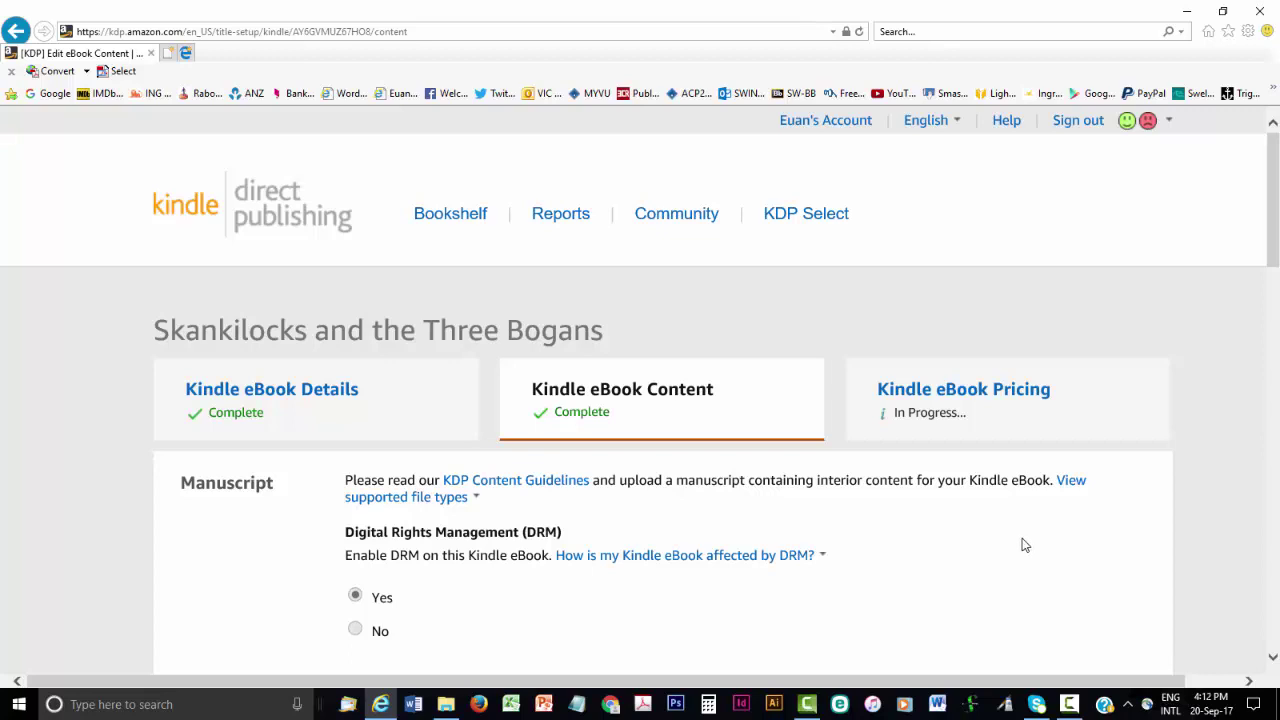
{"action": "scroll", "coordinate": [1024, 544], "scroll_direction": "down", "scroll_amount": 4}
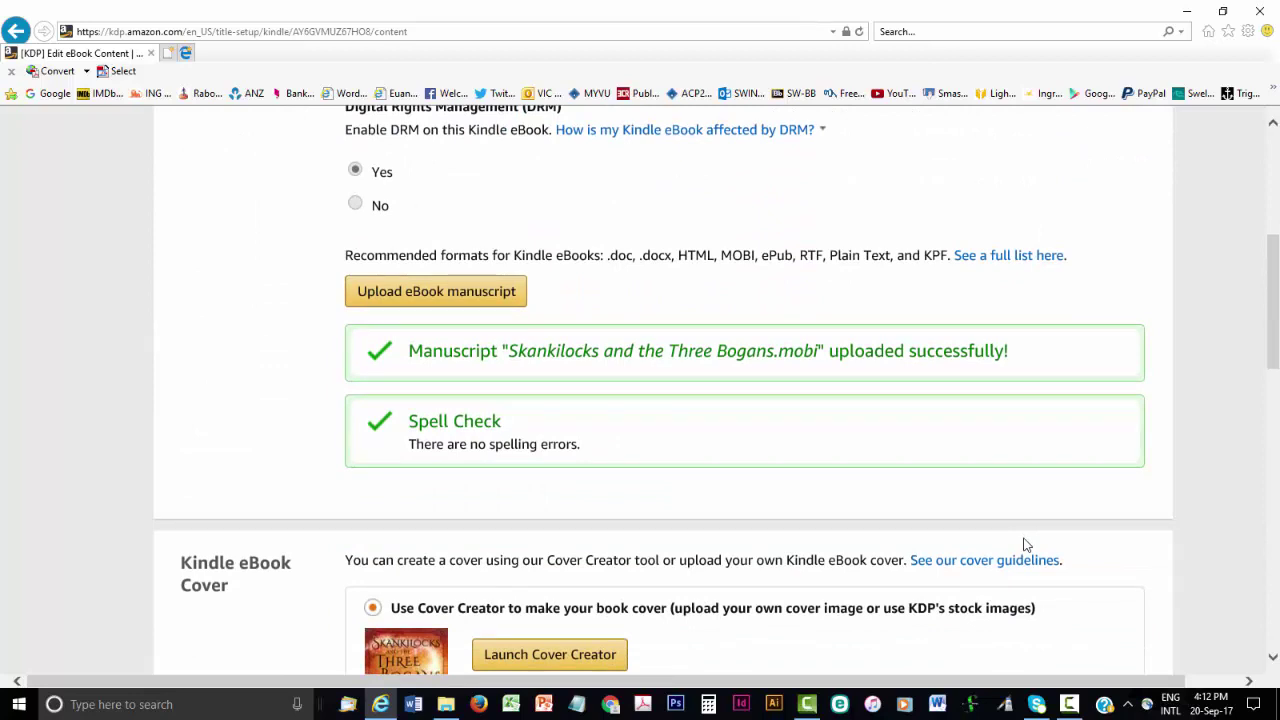
{"action": "scroll", "coordinate": [1024, 544], "scroll_direction": "down", "scroll_amount": 3}
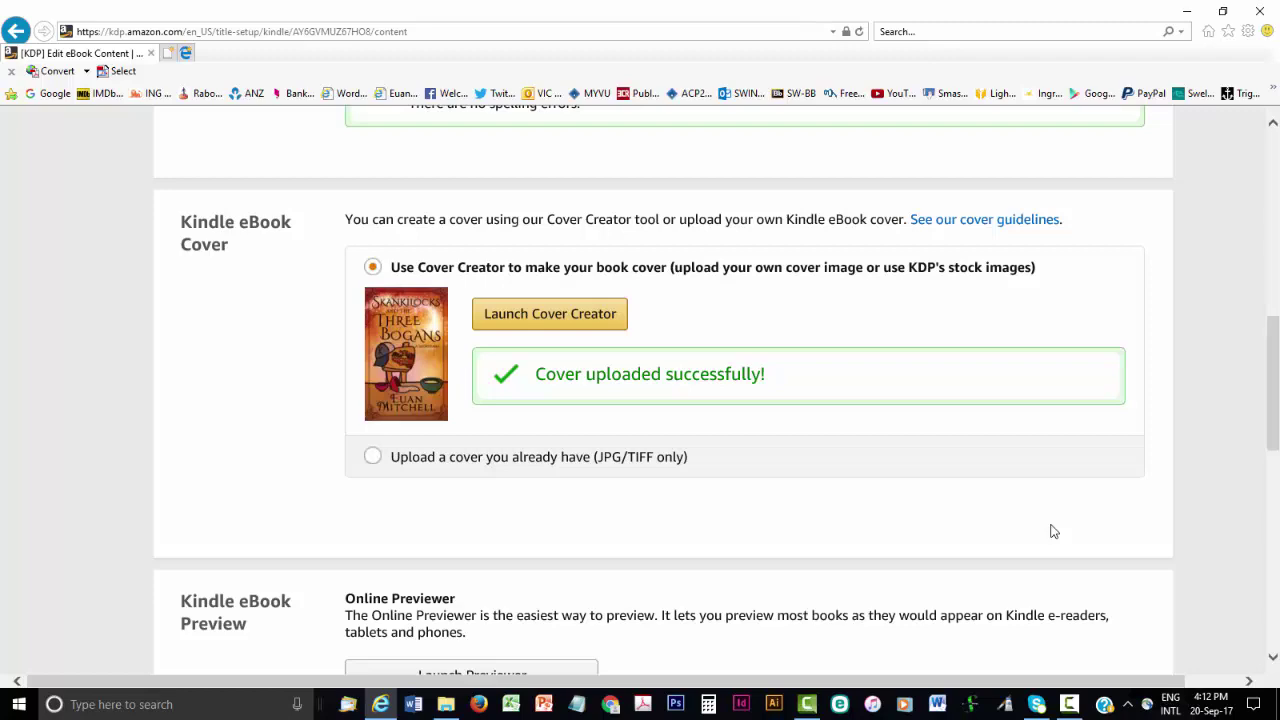
{"action": "scroll", "coordinate": [1052, 531], "scroll_direction": "down", "scroll_amount": 3}
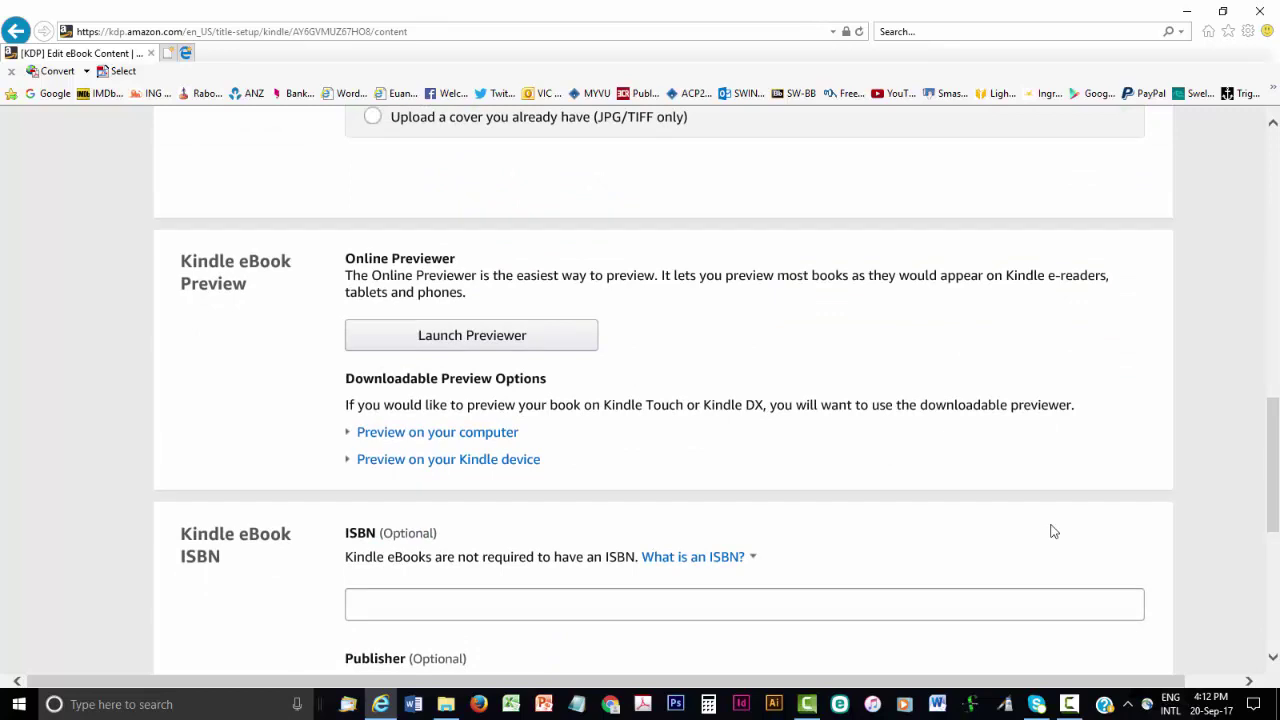
Check the online previewer and the computer and Kindle device preview instructions, and save the content to continue to pricing
{"action": "left_click", "coordinate": [571, 350]}
{"action": "left_click", "coordinate": [457, 437]}
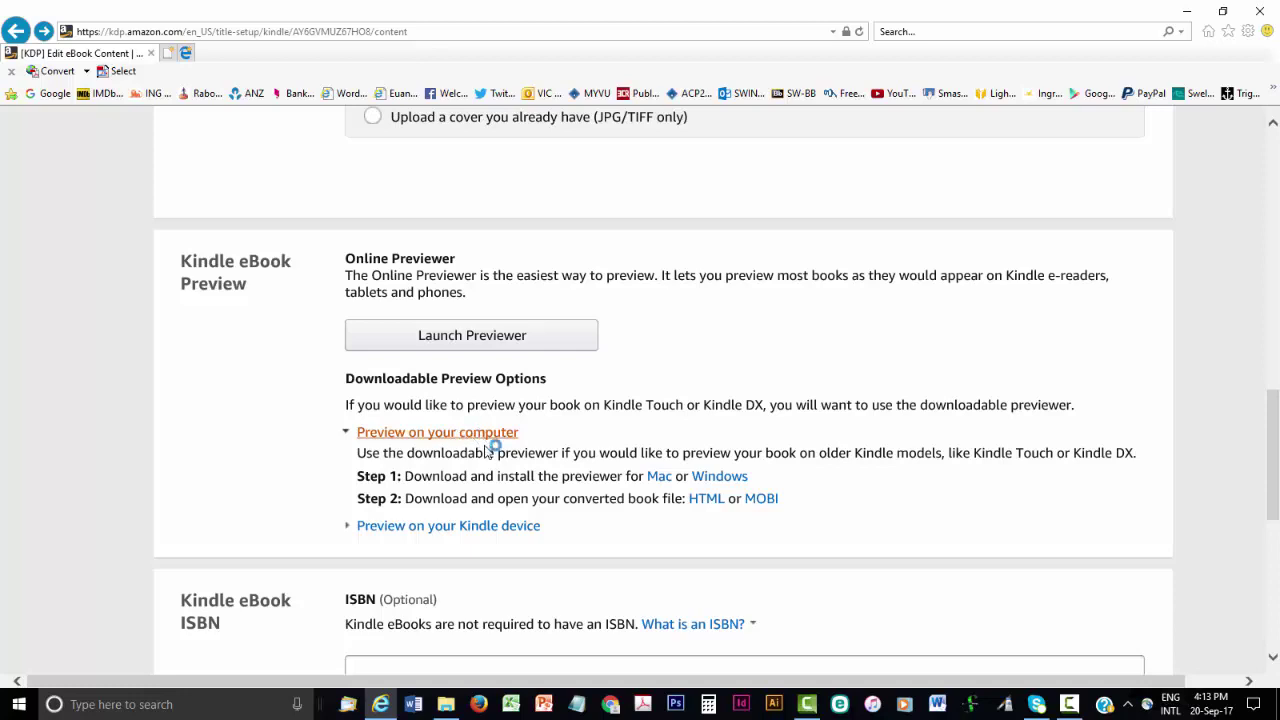
{"action": "left_click", "coordinate": [464, 527]}
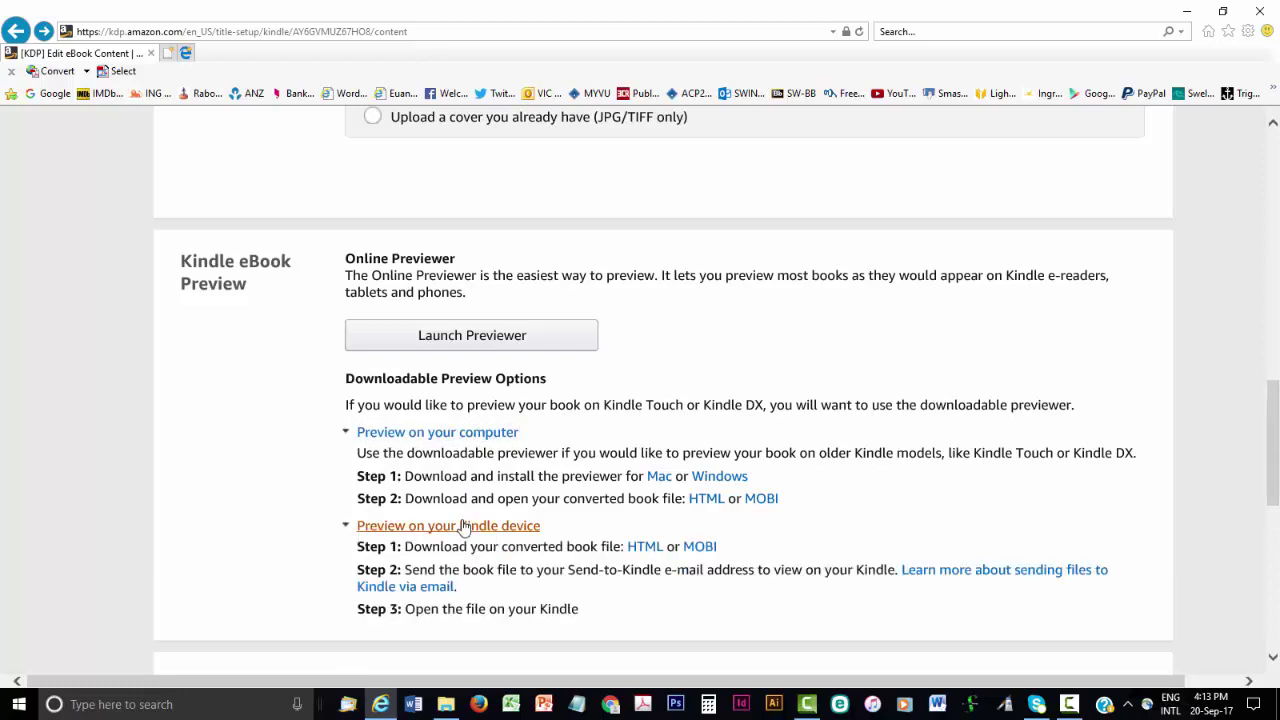
{"action": "scroll", "coordinate": [463, 527], "scroll_direction": "down", "scroll_amount": 3}
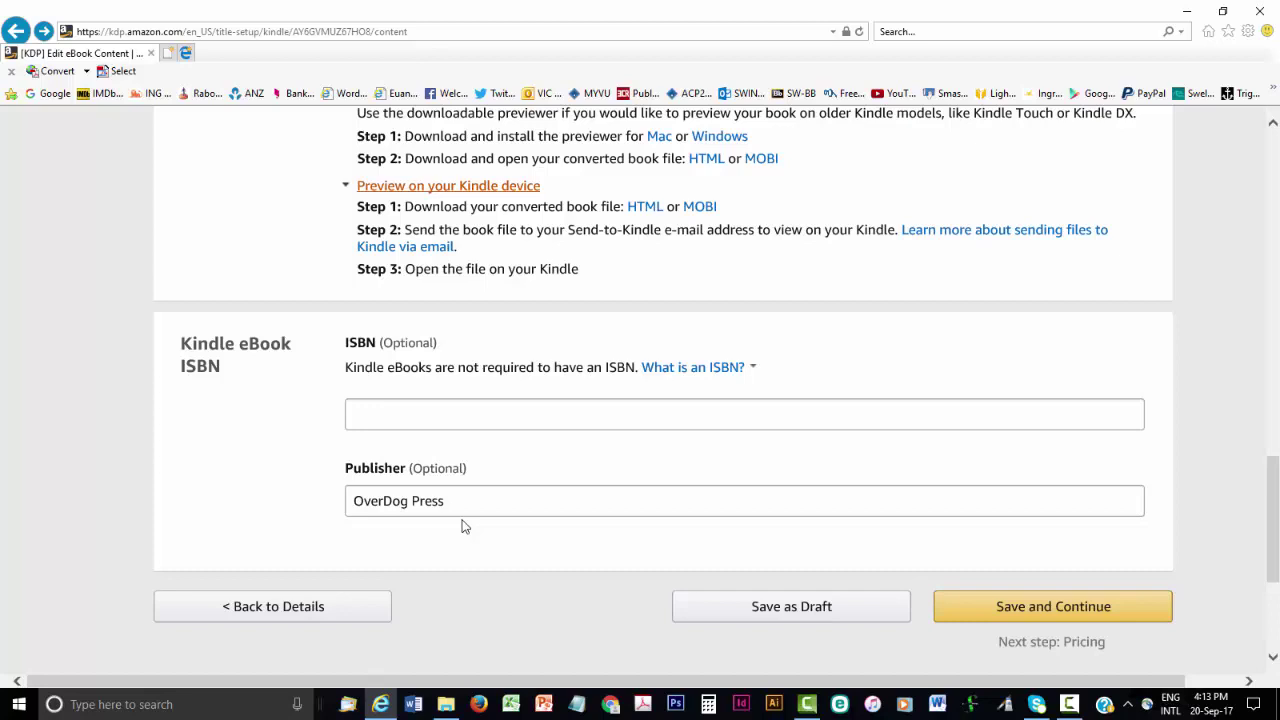
{"action": "left_click", "coordinate": [993, 609]}
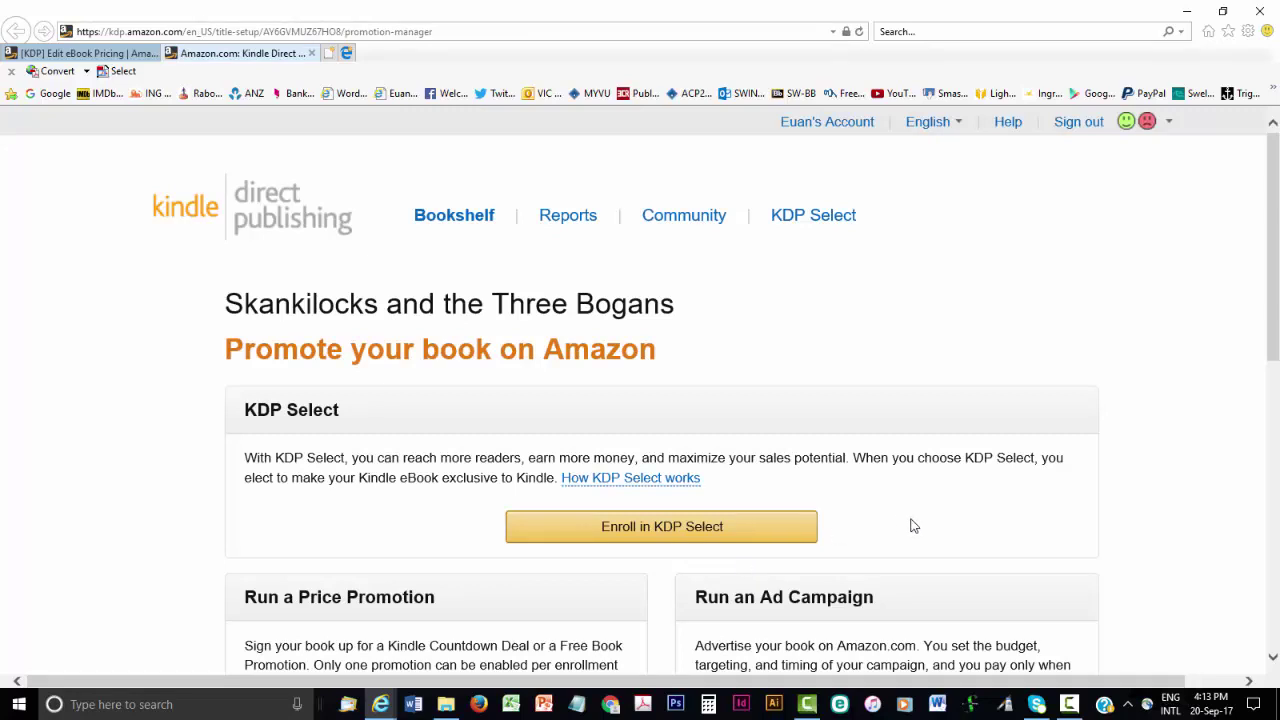
Enroll Skankilocks and the Three Bogans in KDP Select on the promotions page, and close that page
{"action": "scroll", "coordinate": [912, 525], "scroll_direction": "down", "scroll_amount": 2}
{"action": "scroll", "coordinate": [912, 525], "scroll_direction": "down", "scroll_amount": 1}
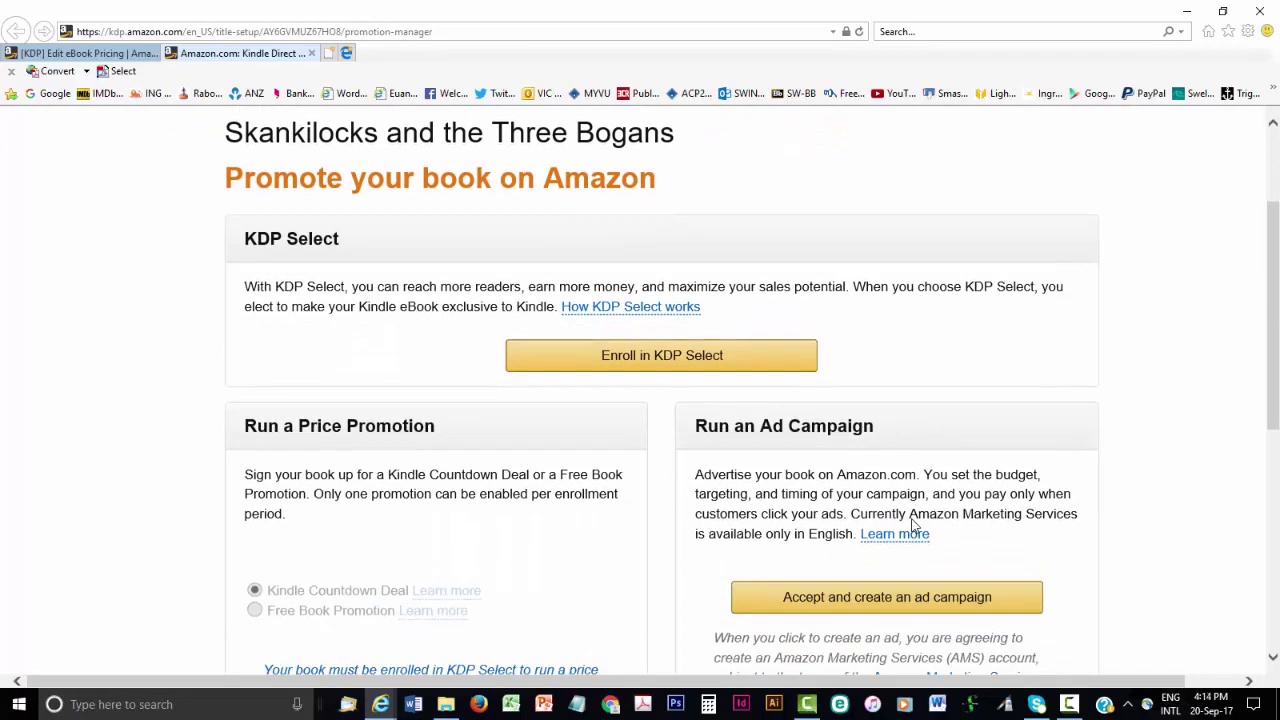
{"action": "scroll", "coordinate": [912, 525], "scroll_direction": "down", "scroll_amount": 3}
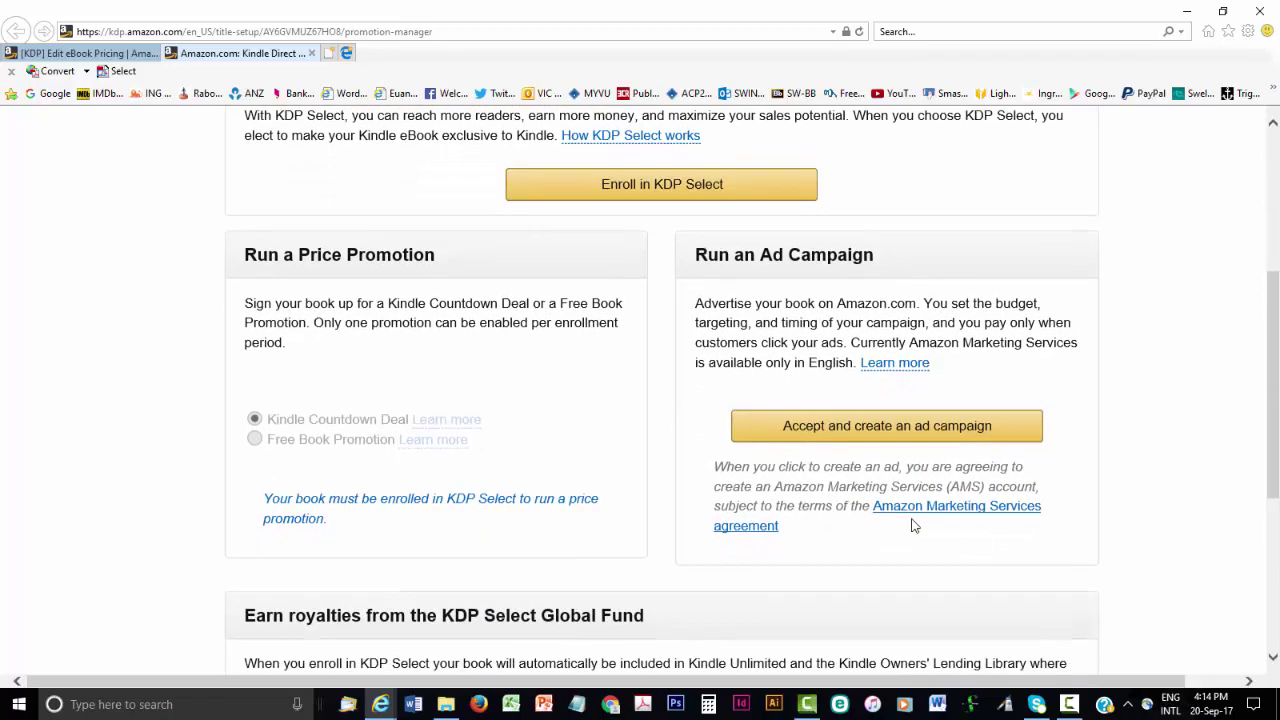
{"action": "left_click", "coordinate": [771, 191]}
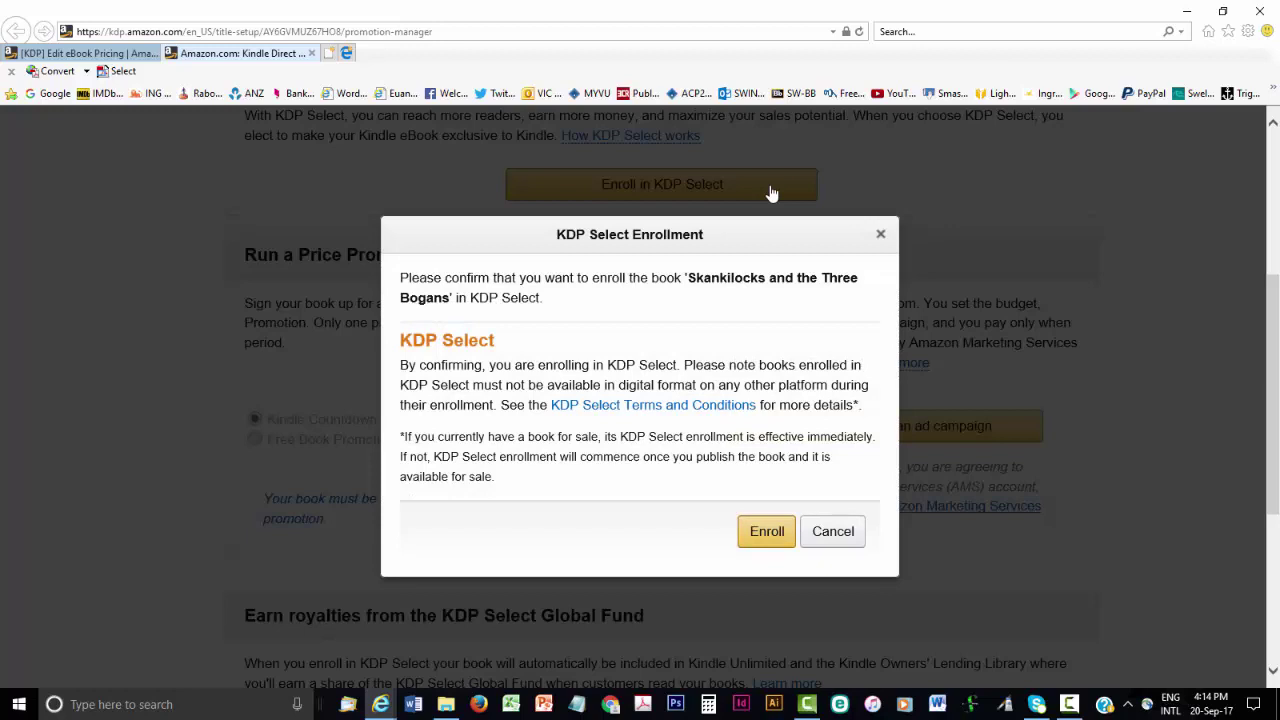
{"action": "left_click", "coordinate": [753, 535]}
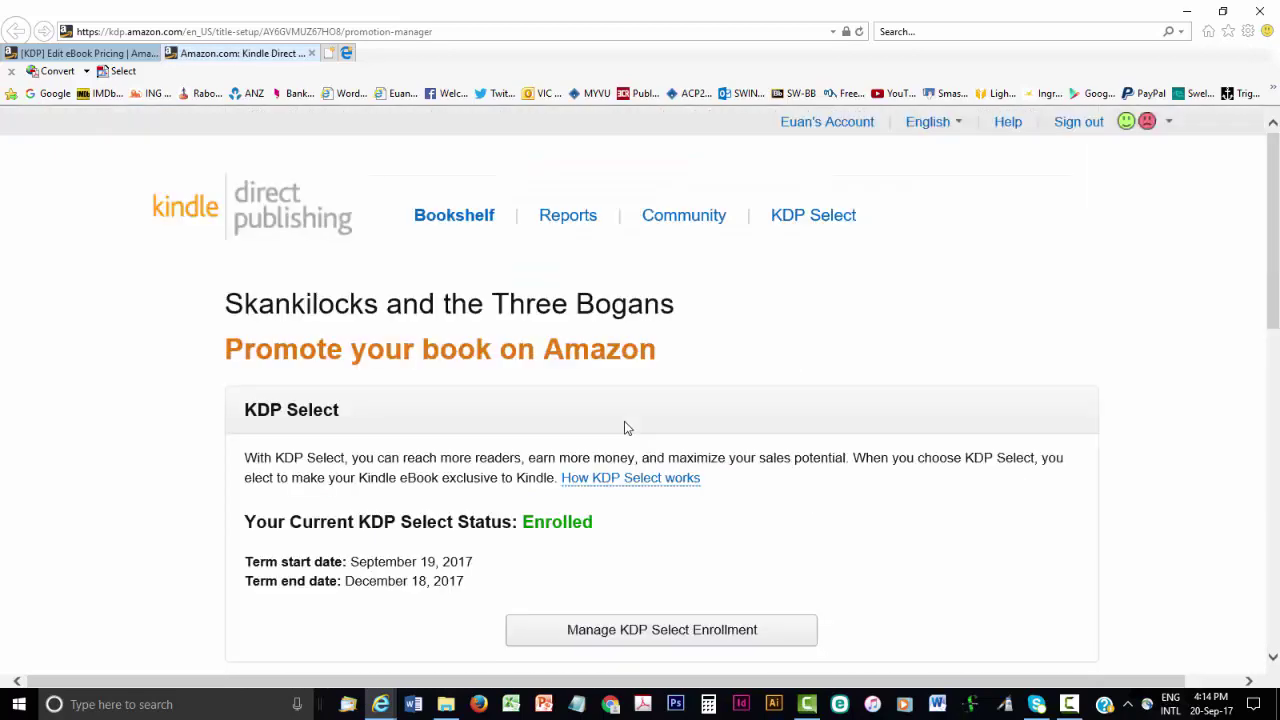
{"action": "key", "text": "ctrl+w"}
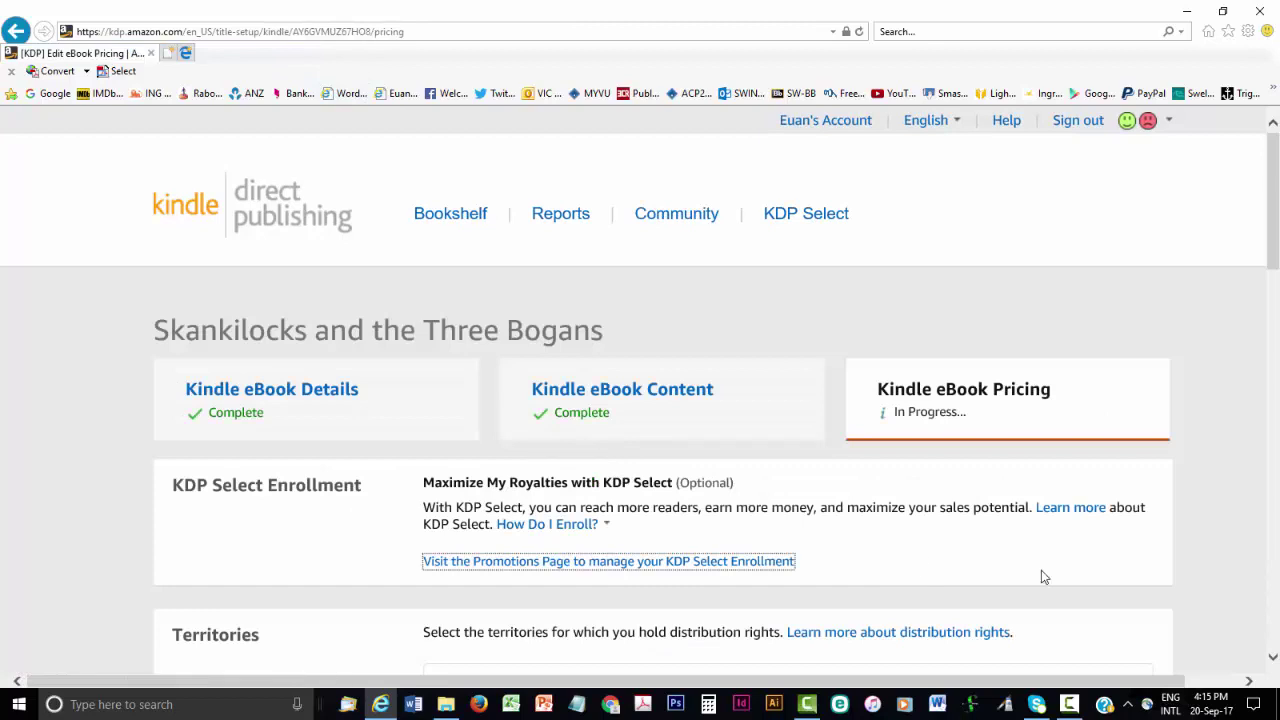
Review the territories, royalty plan and list price on the pricing page, including the prices for all other marketplaces
{"action": "scroll", "coordinate": [1041, 577], "scroll_direction": "down", "scroll_amount": 3}
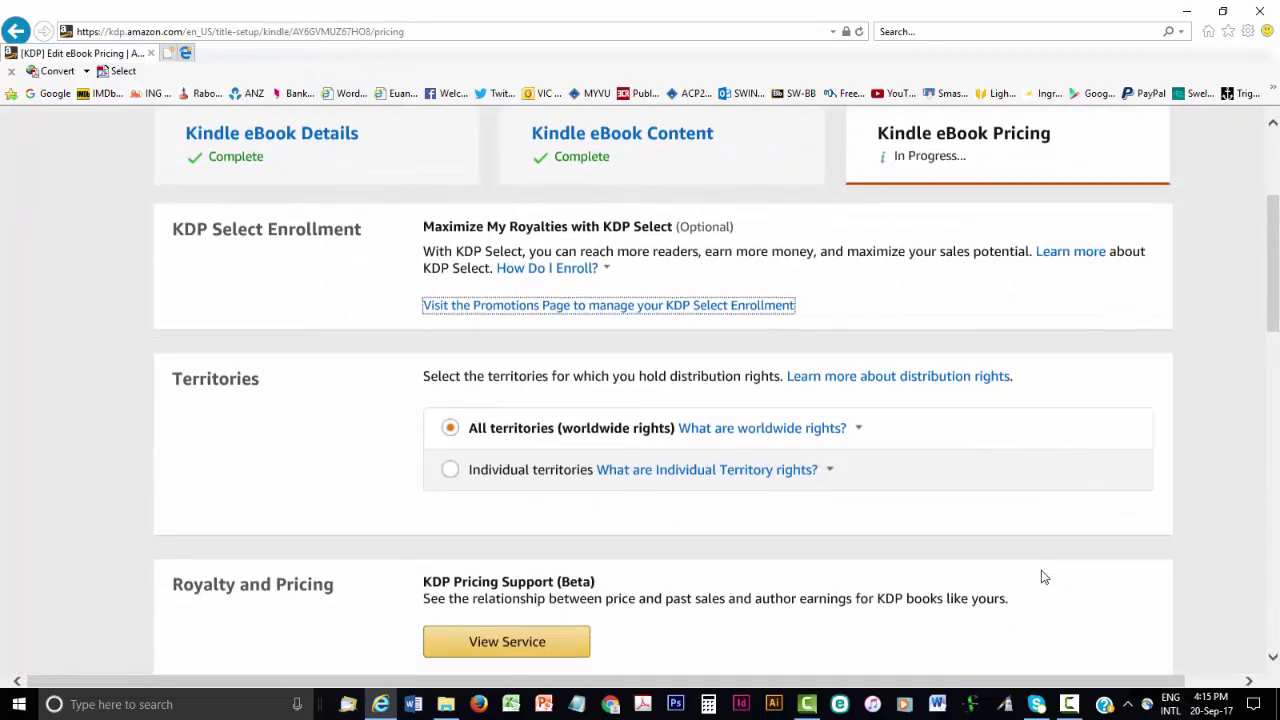
{"action": "scroll", "coordinate": [1041, 577], "scroll_direction": "down", "scroll_amount": 1}
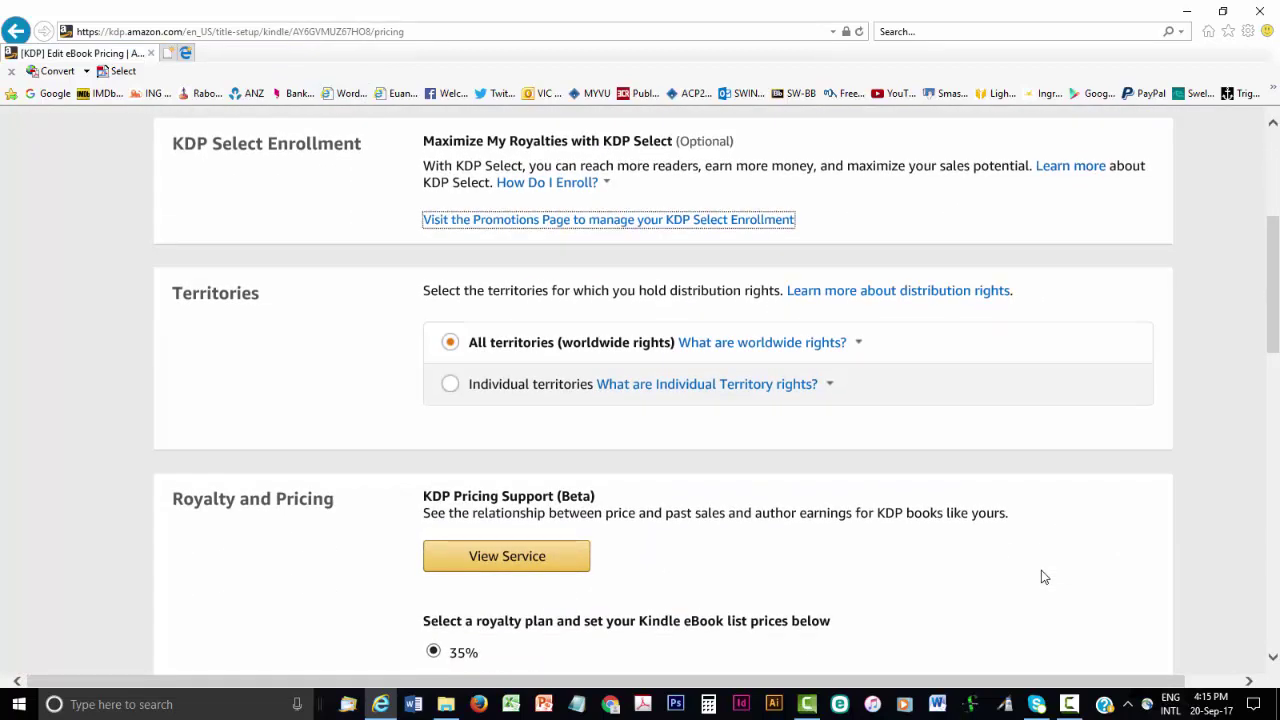
{"action": "scroll", "coordinate": [1041, 577], "scroll_direction": "down", "scroll_amount": 2}
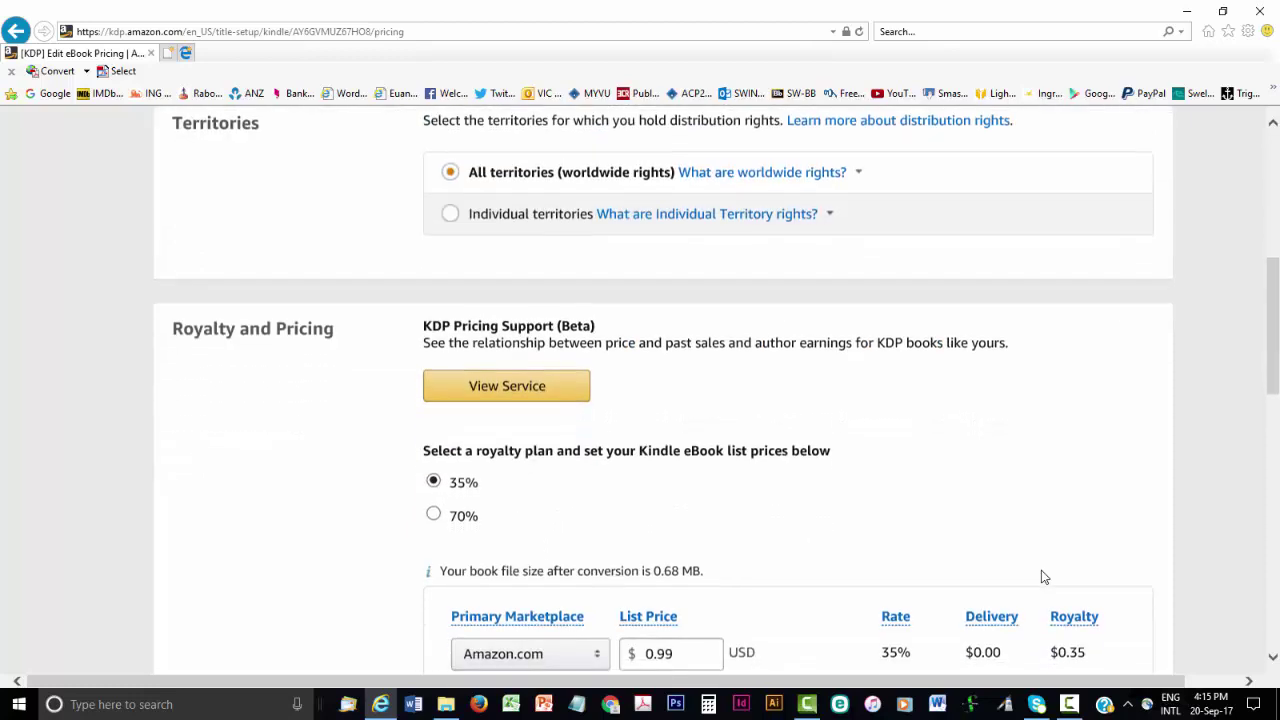
{"action": "scroll", "coordinate": [1041, 577], "scroll_direction": "down", "scroll_amount": 2}
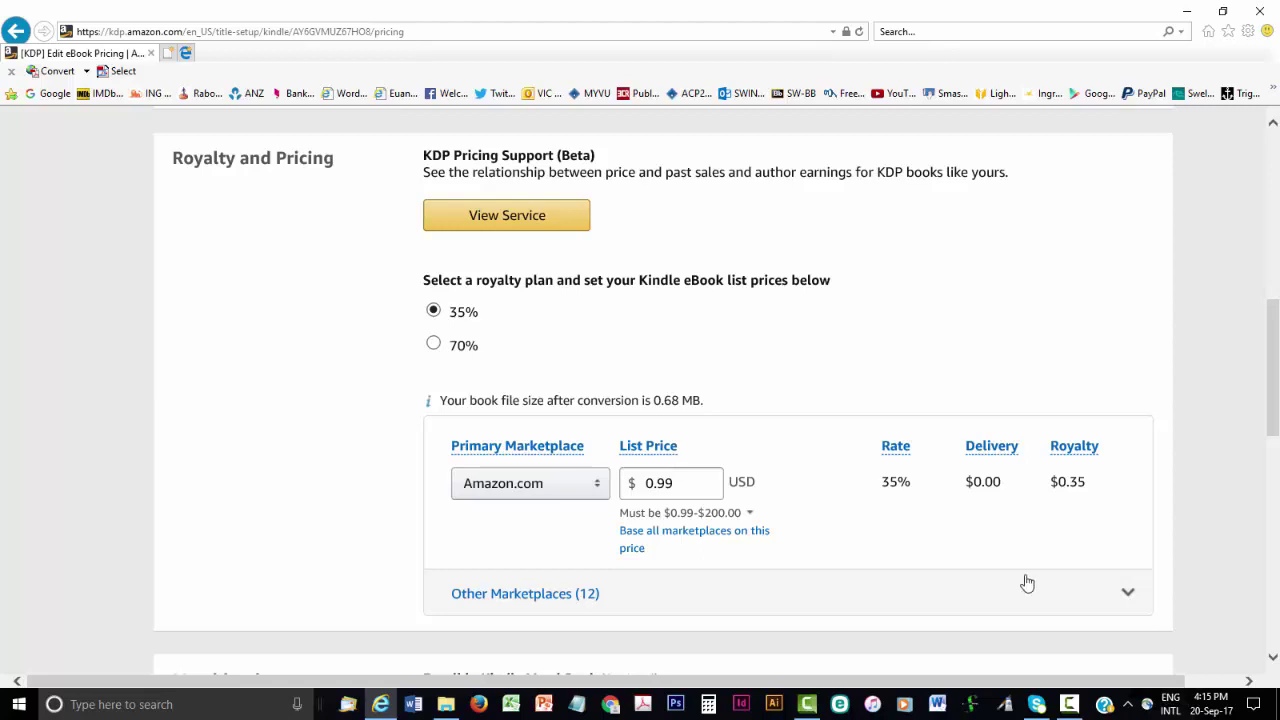
{"action": "left_click", "coordinate": [547, 596]}
{"action": "scroll", "coordinate": [1274, 662], "scroll_direction": "down", "scroll_amount": 3}
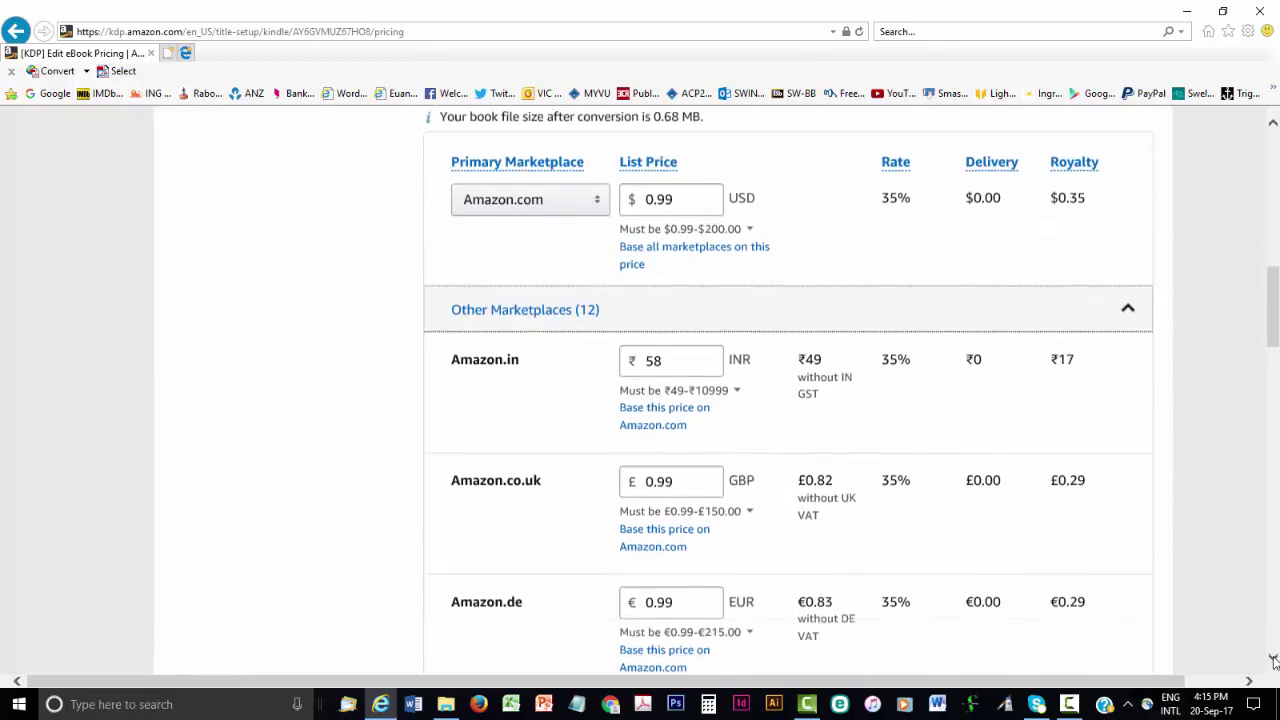
{"action": "scroll", "coordinate": [1274, 662], "scroll_direction": "down", "scroll_amount": 6}
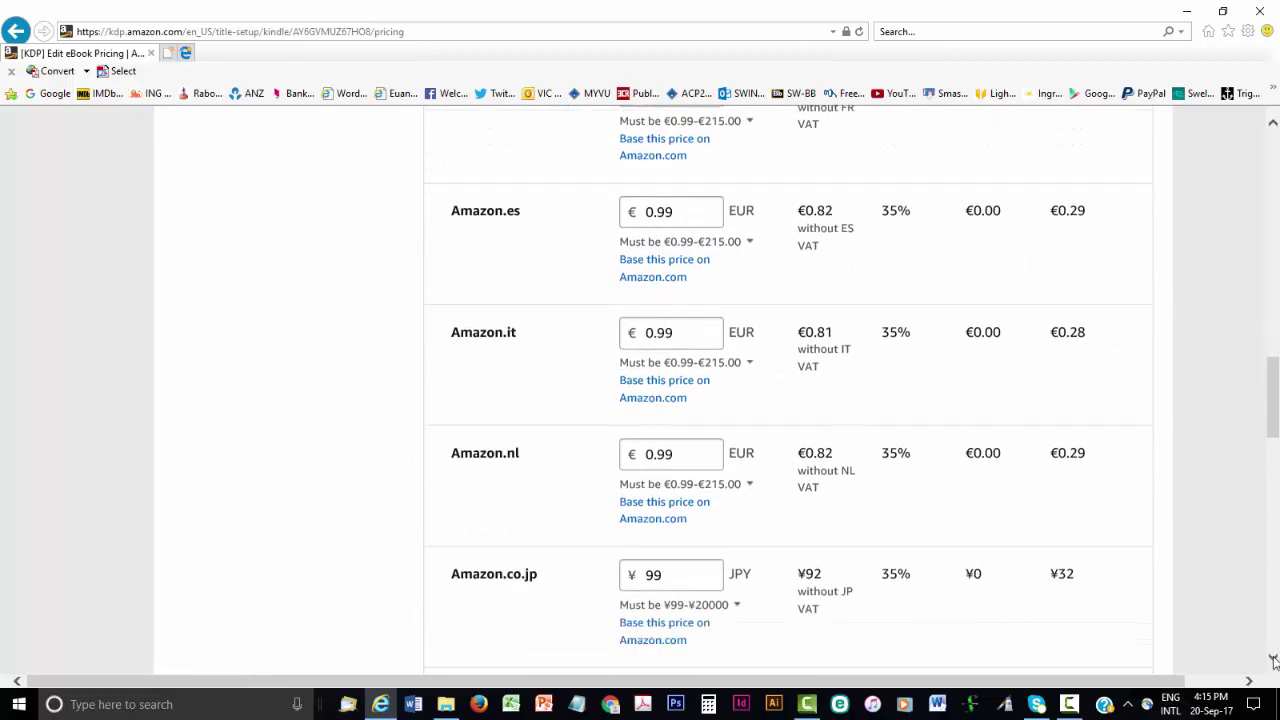
{"action": "scroll", "coordinate": [1274, 662], "scroll_direction": "down", "scroll_amount": 4}
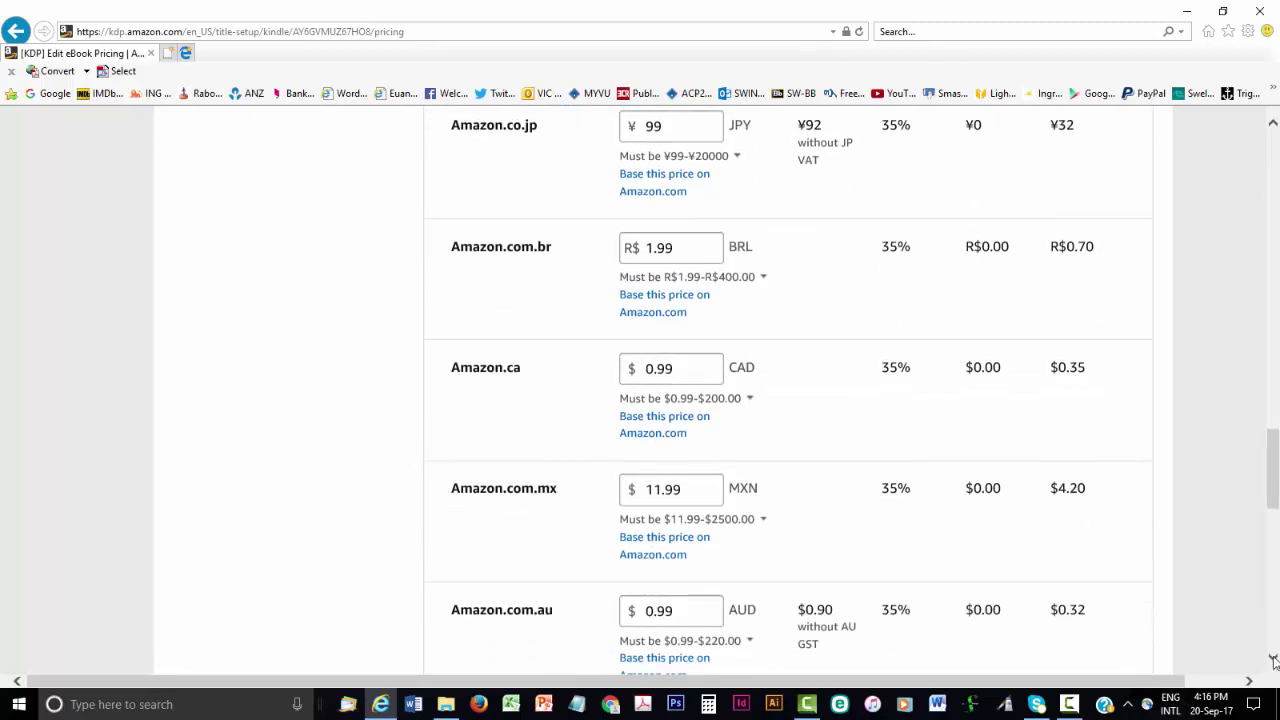
{"action": "scroll", "coordinate": [1274, 662], "scroll_direction": "down", "scroll_amount": 3}
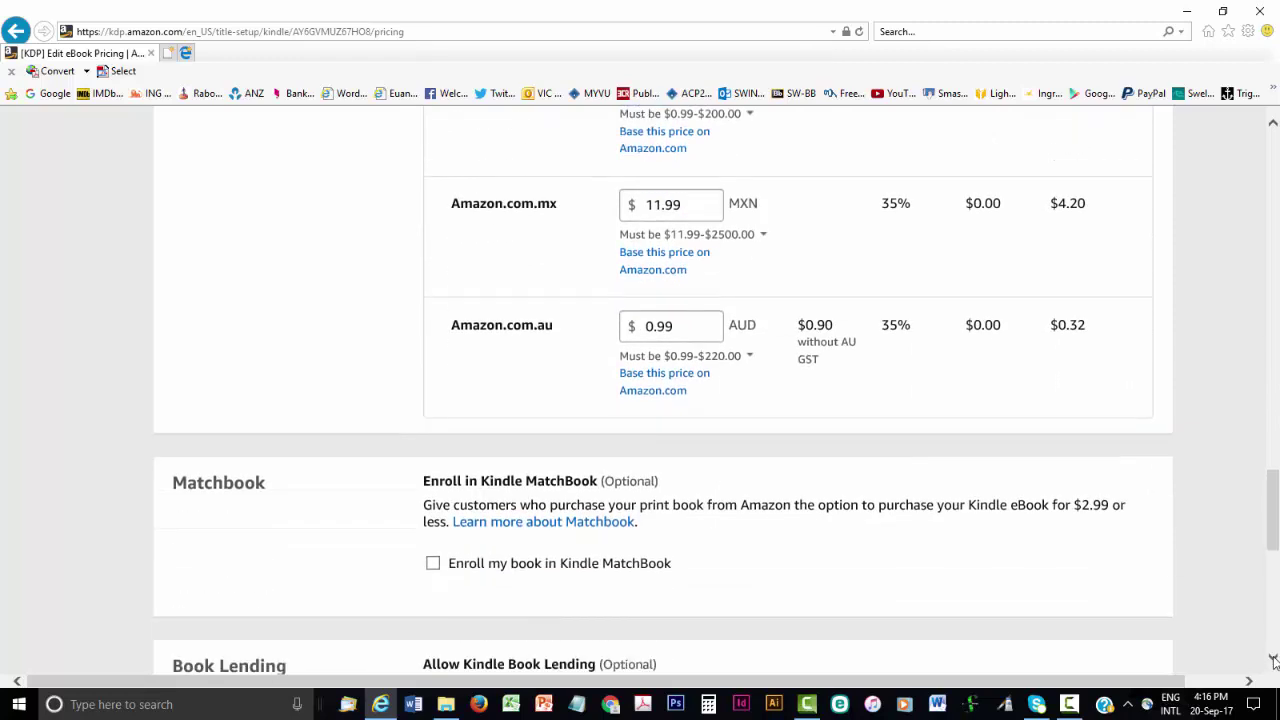
Check the MatchBook, book lending and terms sections, and publish the Kindle eBook, dismissing the submission notice
{"action": "scroll", "coordinate": [1274, 662], "scroll_direction": "down", "scroll_amount": 3}
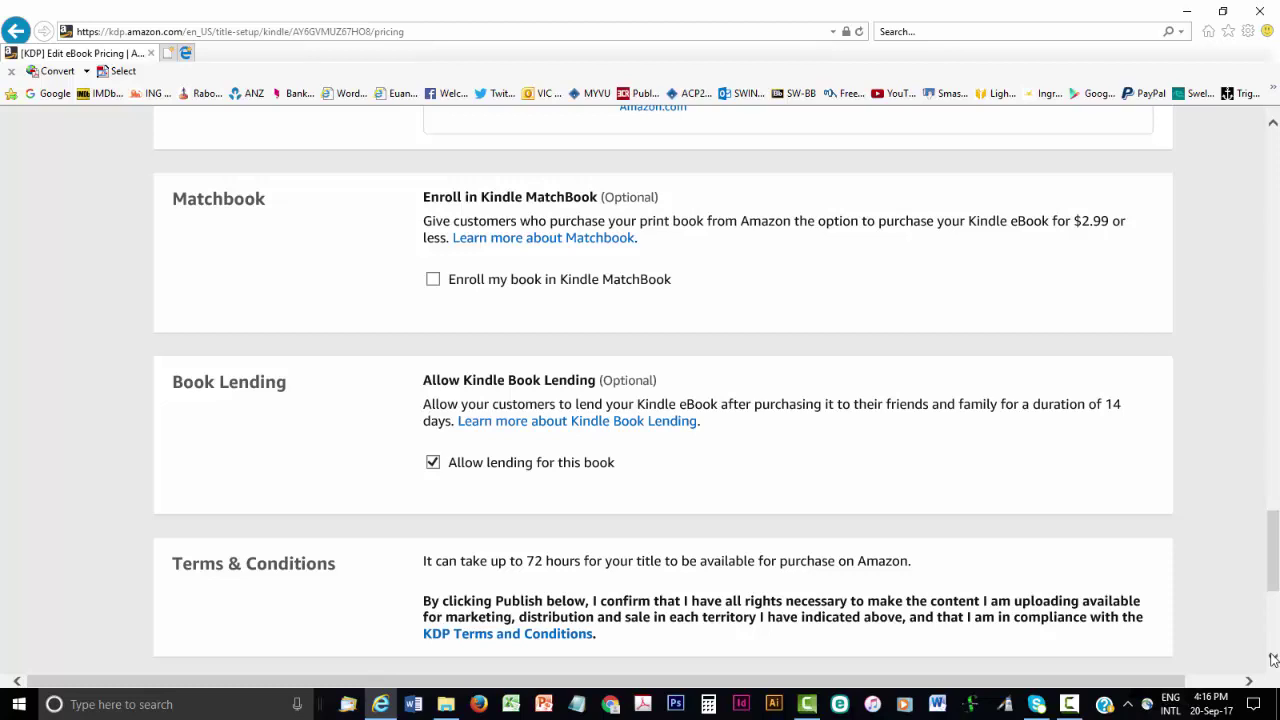
{"action": "scroll", "coordinate": [1273, 660], "scroll_direction": "down", "scroll_amount": 3}
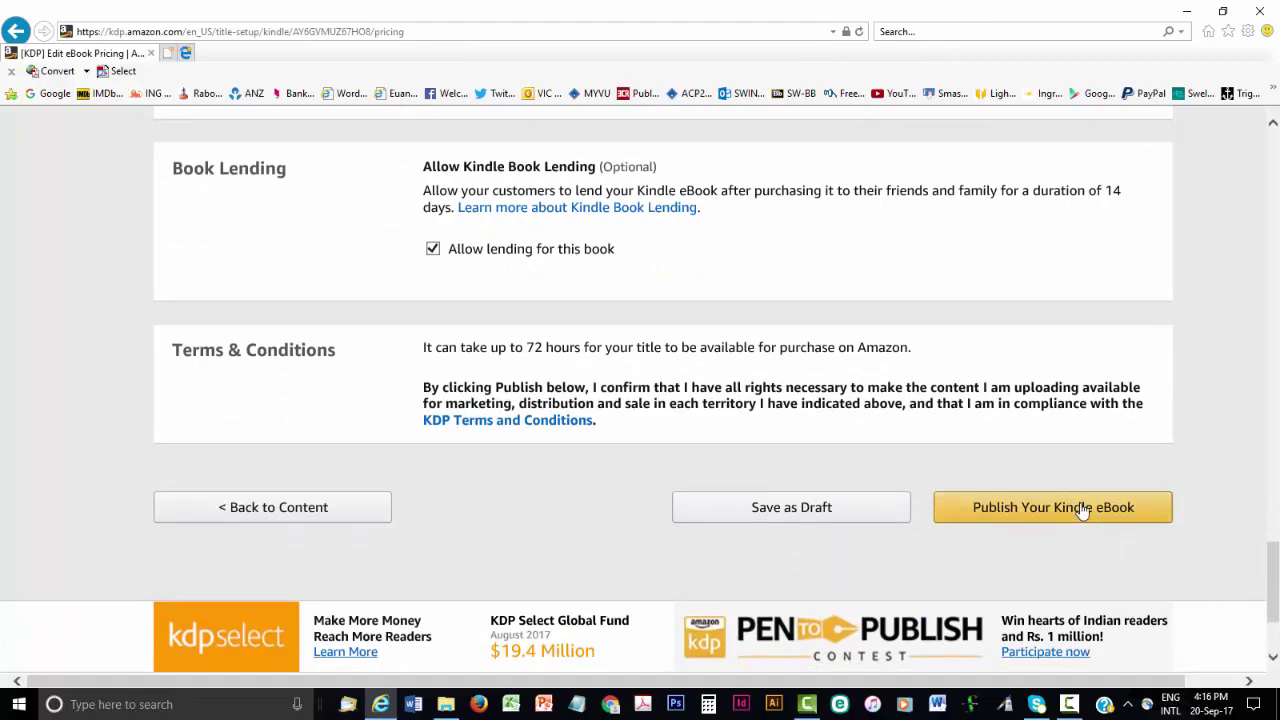
{"action": "left_click", "coordinate": [1082, 508]}
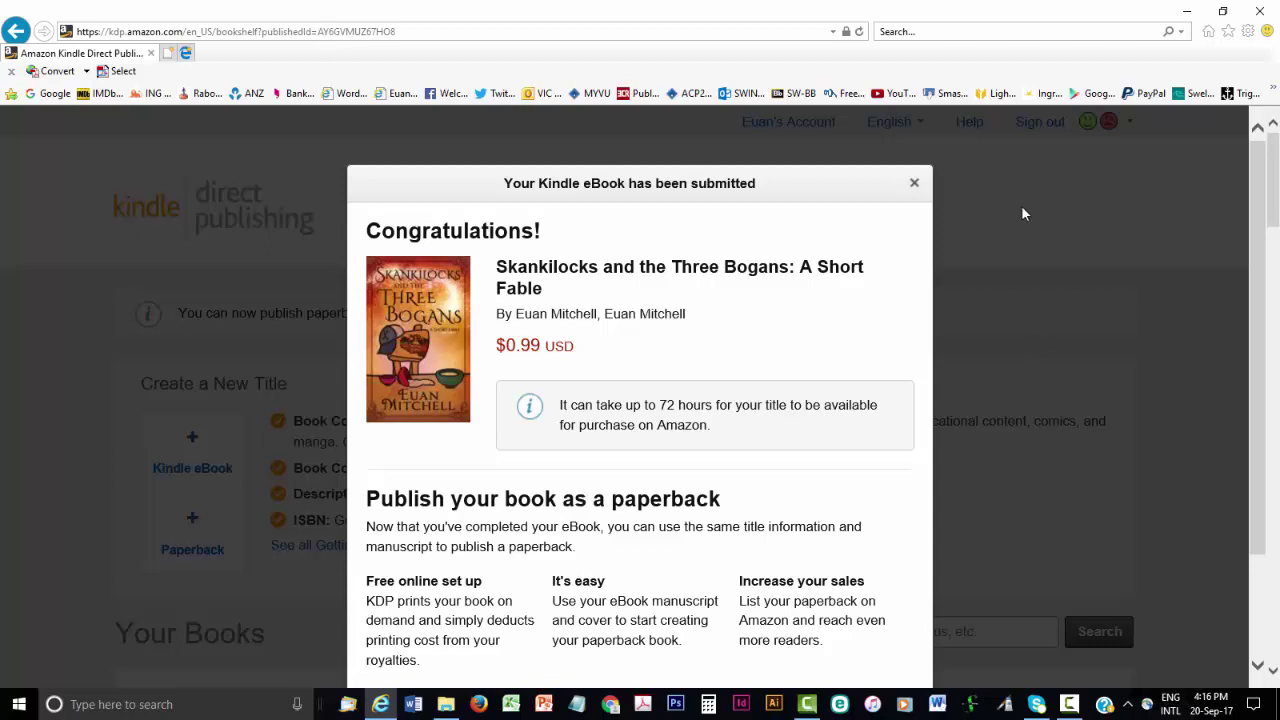
{"action": "left_click", "coordinate": [915, 184]}
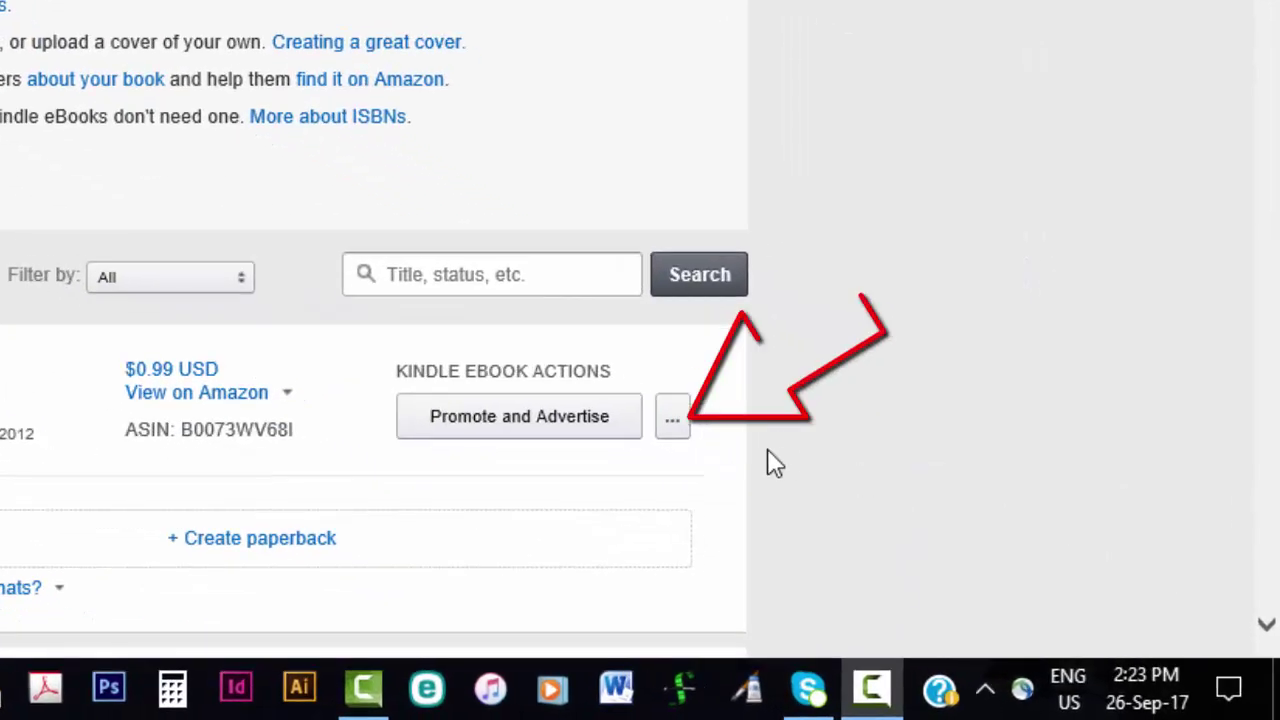
Turn off automatic 90-day renewal of the book's KDP Select enrollment, save the change and close the enrollment information
{"action": "left_click", "coordinate": [966, 563]}
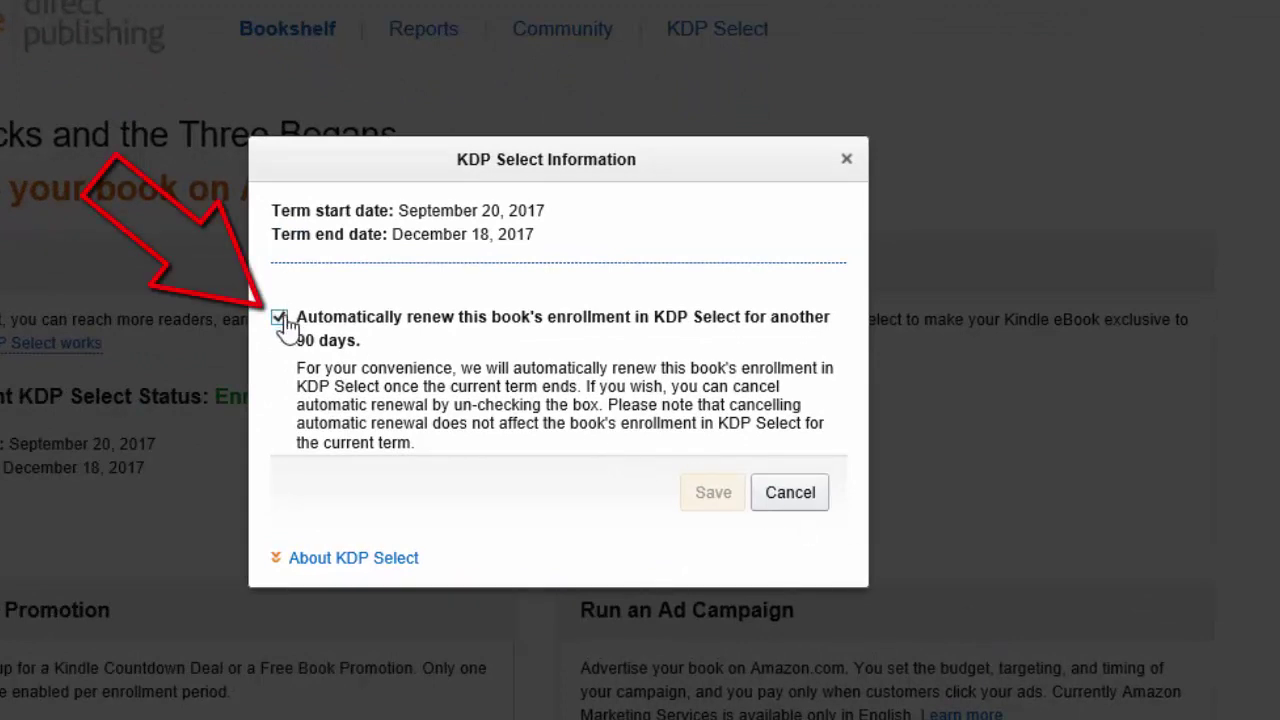
{"action": "left_click", "coordinate": [279, 318]}
{"action": "left_click", "coordinate": [703, 494]}
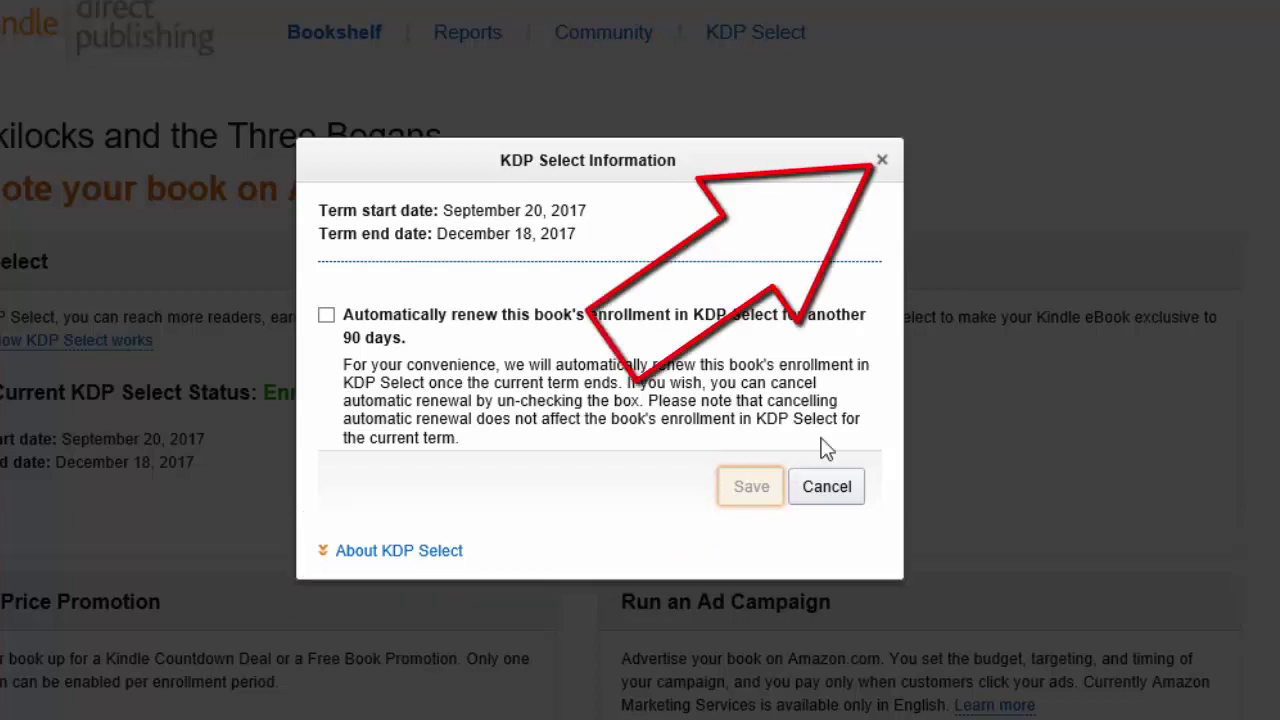
{"action": "left_click", "coordinate": [876, 170]}
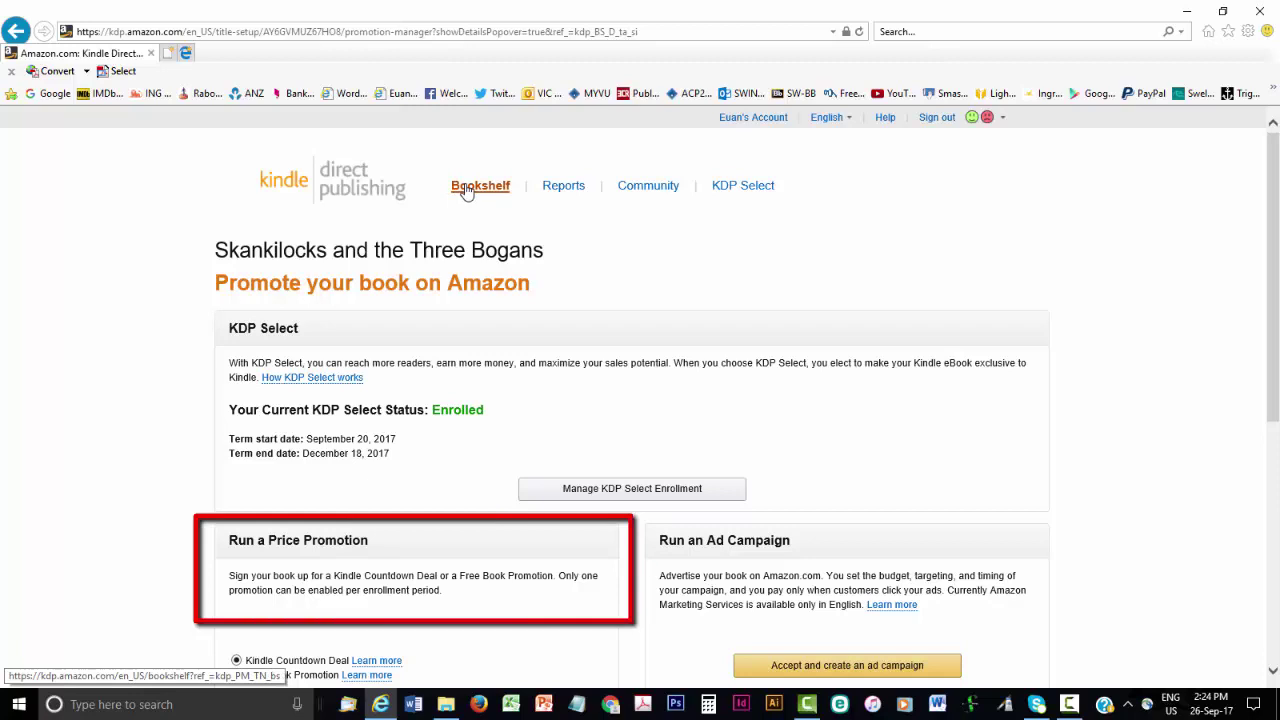
Return to the Bookshelf and sign out of Kindle Direct Publishing
{"action": "left_click", "coordinate": [466, 190]}
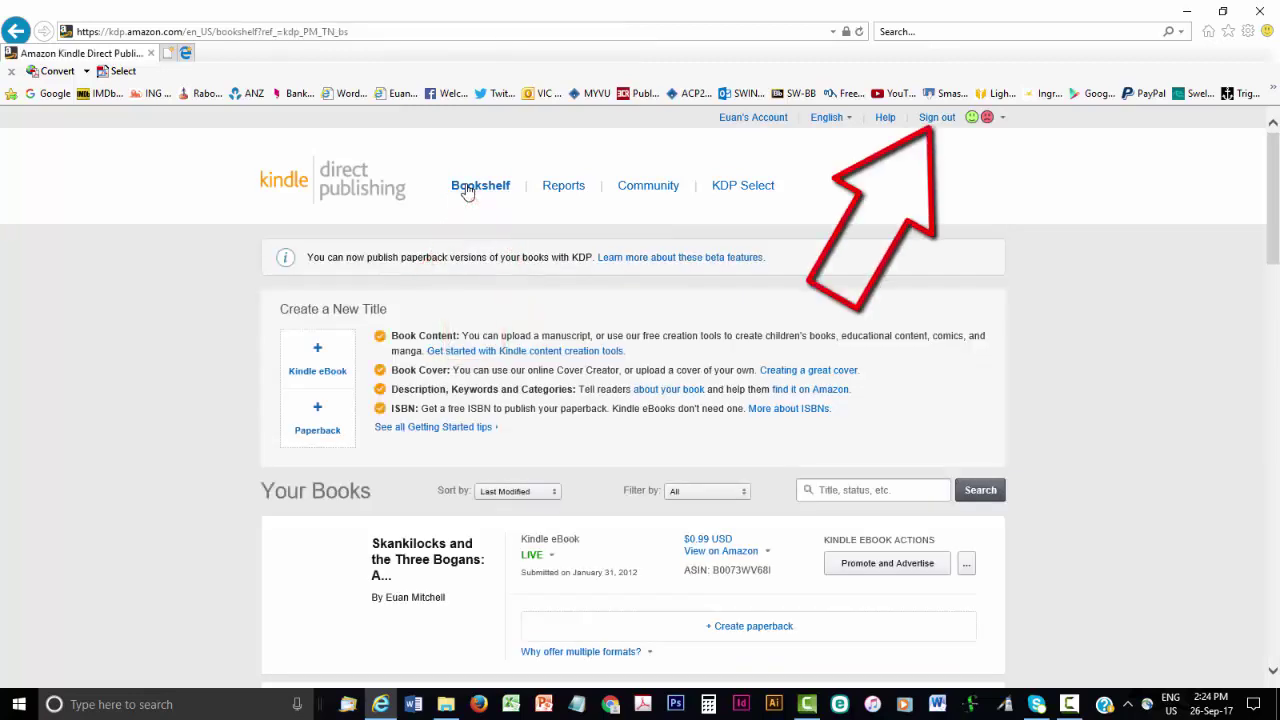
{"action": "left_click", "coordinate": [940, 122]}
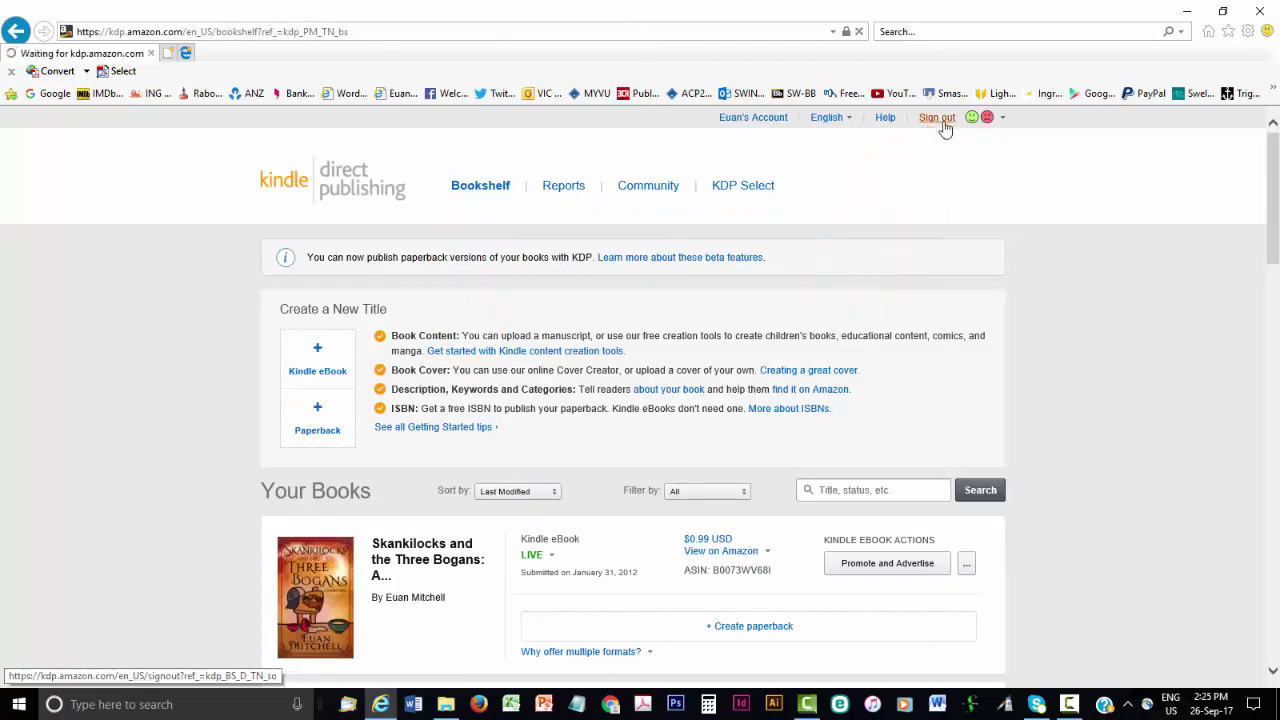